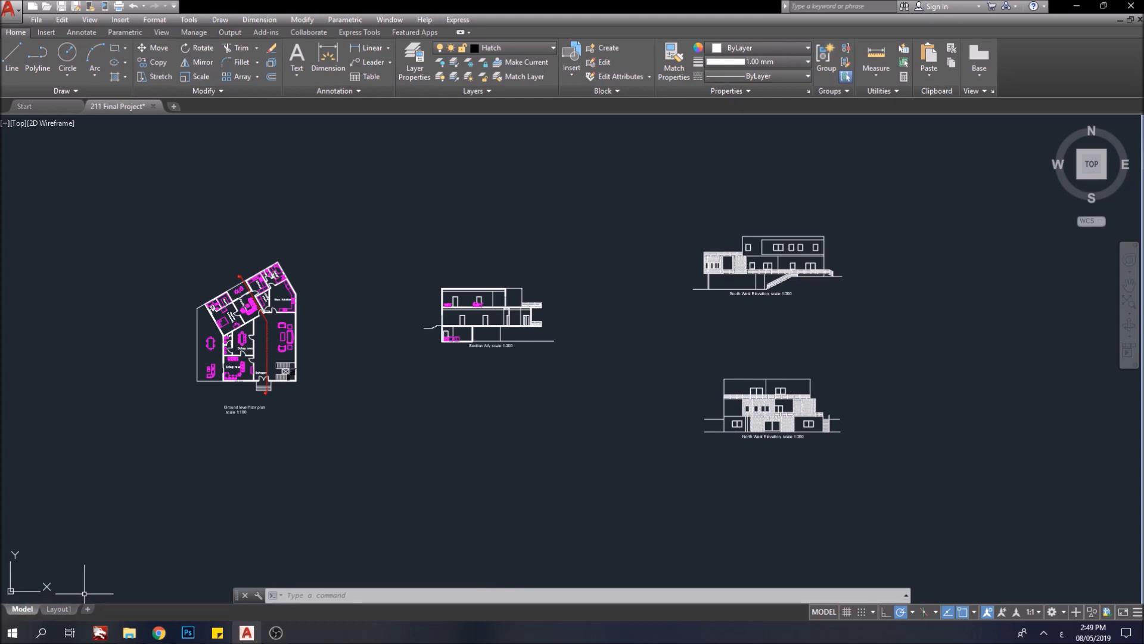
Create an additional paper space layout next to Layout1 and open the new Layout2.
{"action": "left_click", "coordinate": [59, 608]}
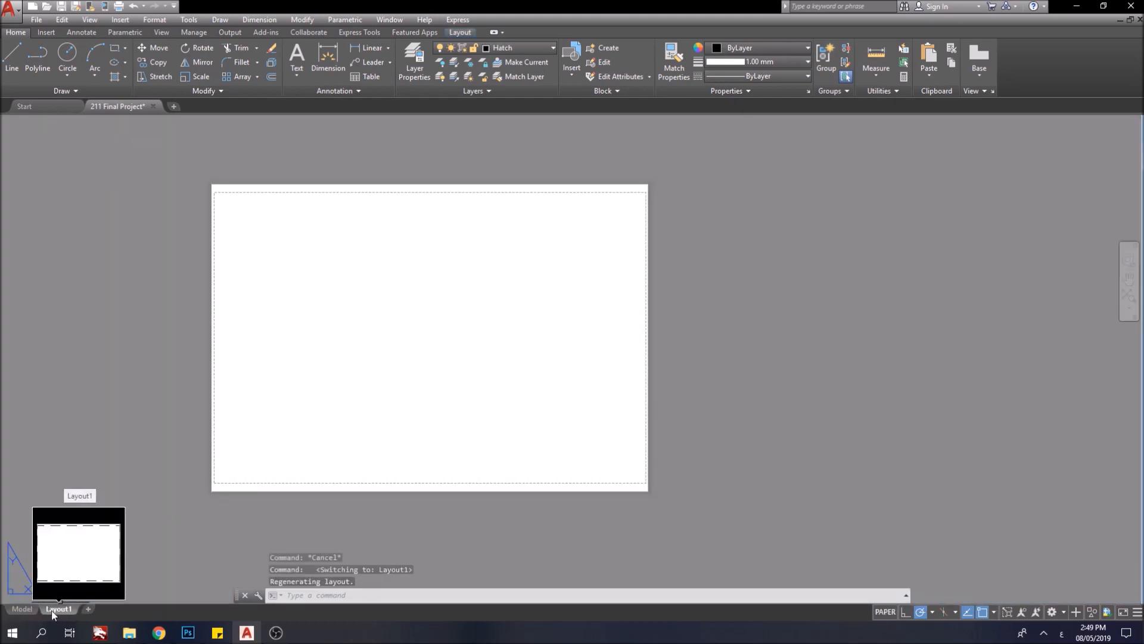
{"action": "left_click", "coordinate": [88, 609]}
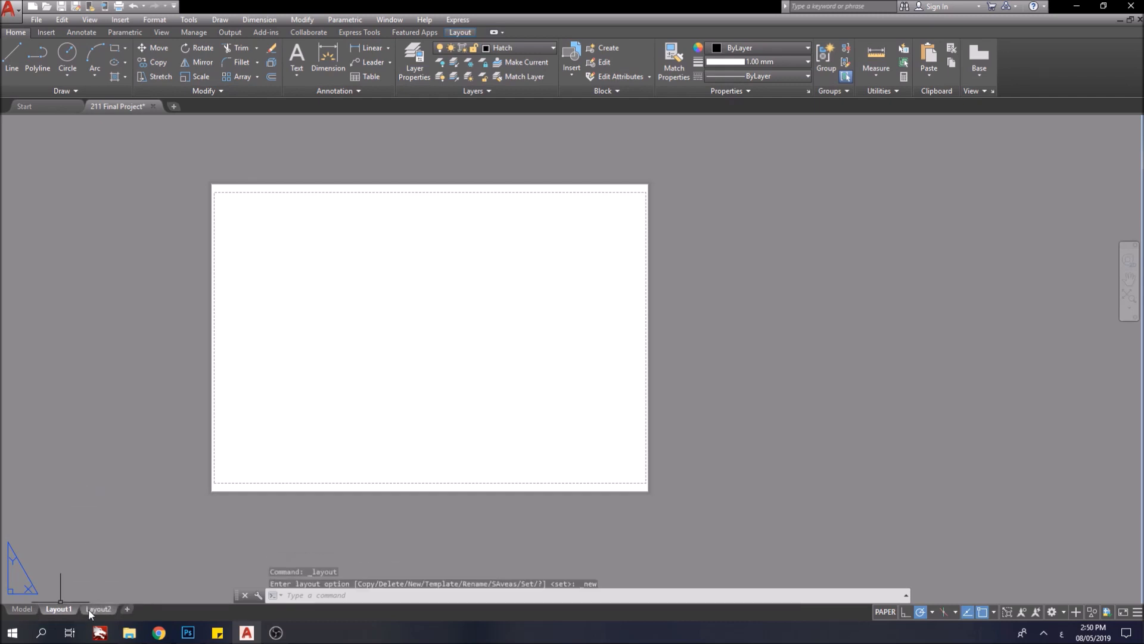
{"action": "left_click", "coordinate": [94, 609]}
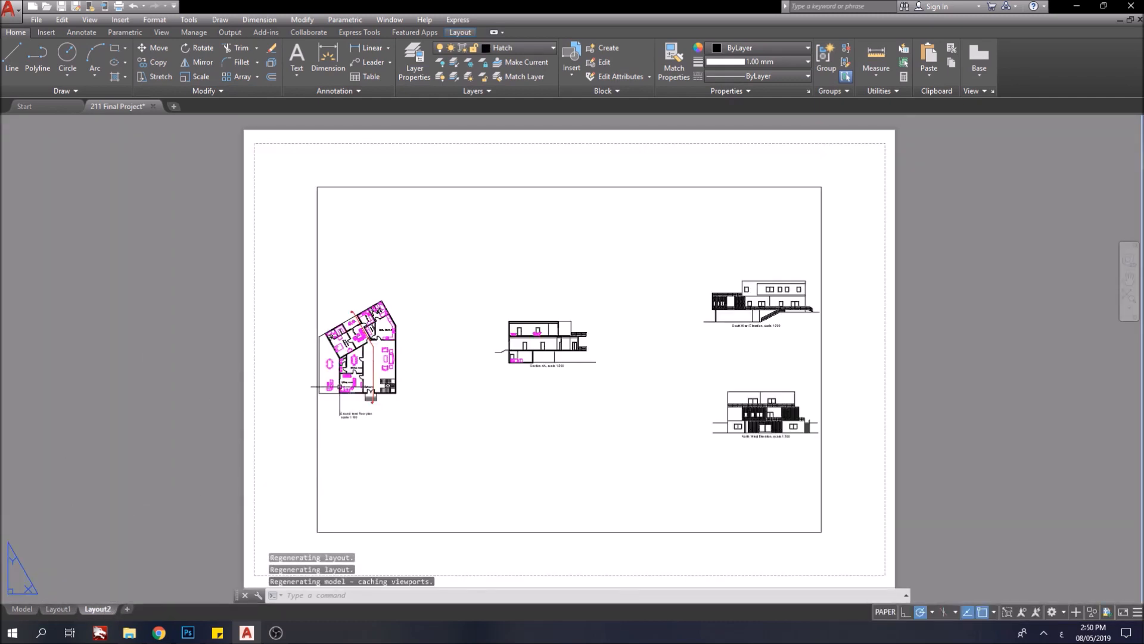
Delete the default viewport from the Layout2 sheet to leave the paper empty.
{"action": "scroll", "coordinate": [401, 378], "scroll_direction": "down", "scroll_amount": 4}
{"action": "scroll", "coordinate": [475, 427], "scroll_direction": "up", "scroll_amount": 2}
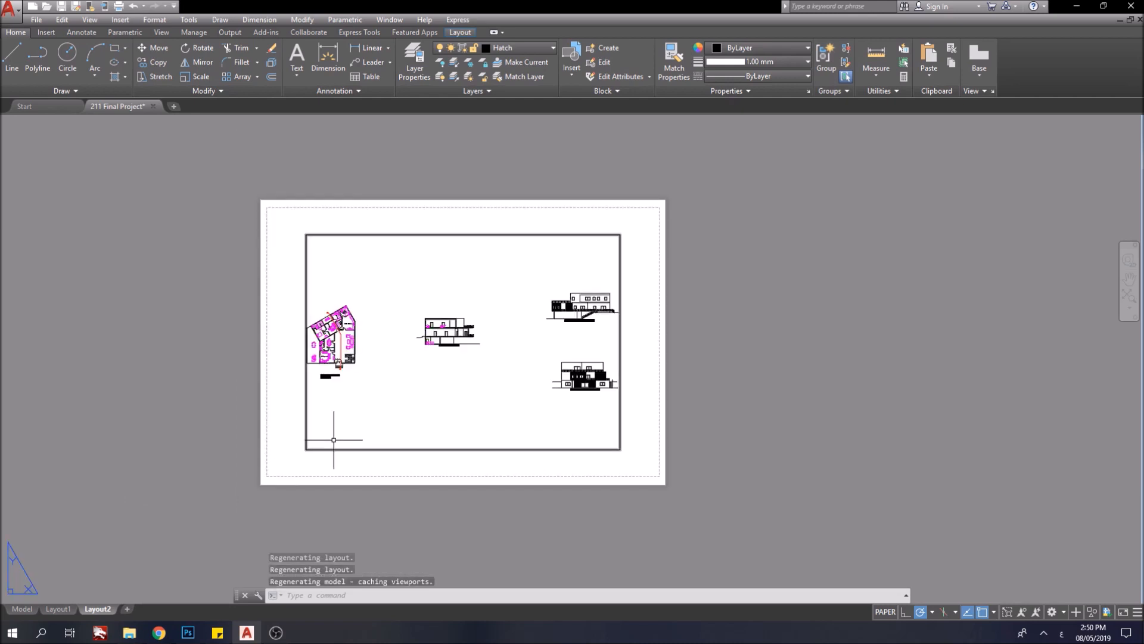
{"action": "left_click", "coordinate": [315, 435]}
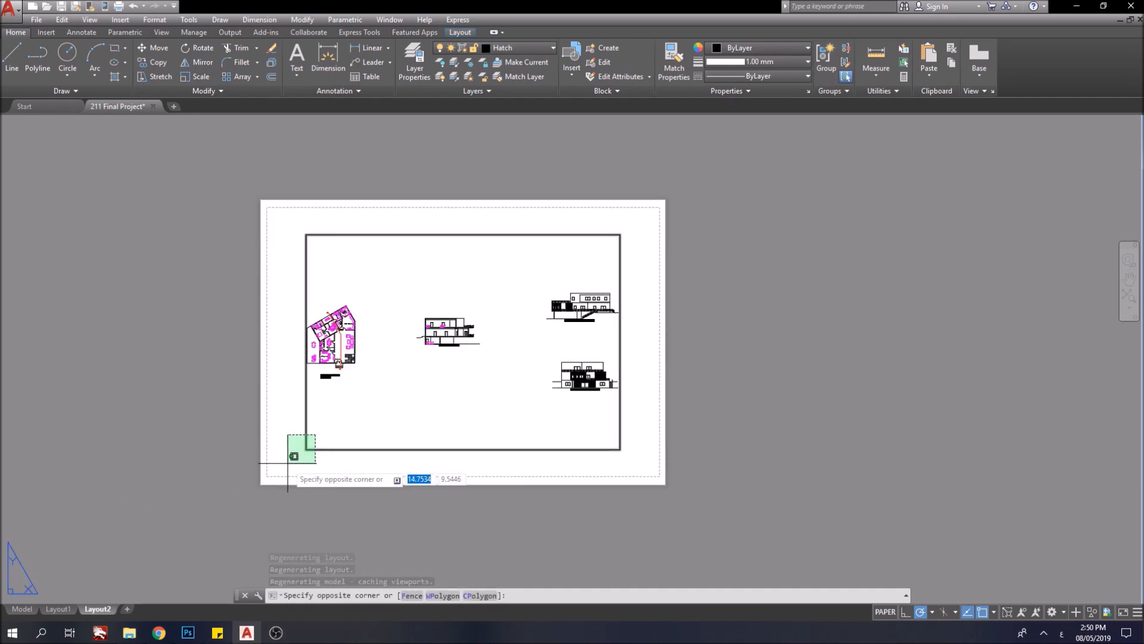
{"action": "left_click", "coordinate": [294, 451]}
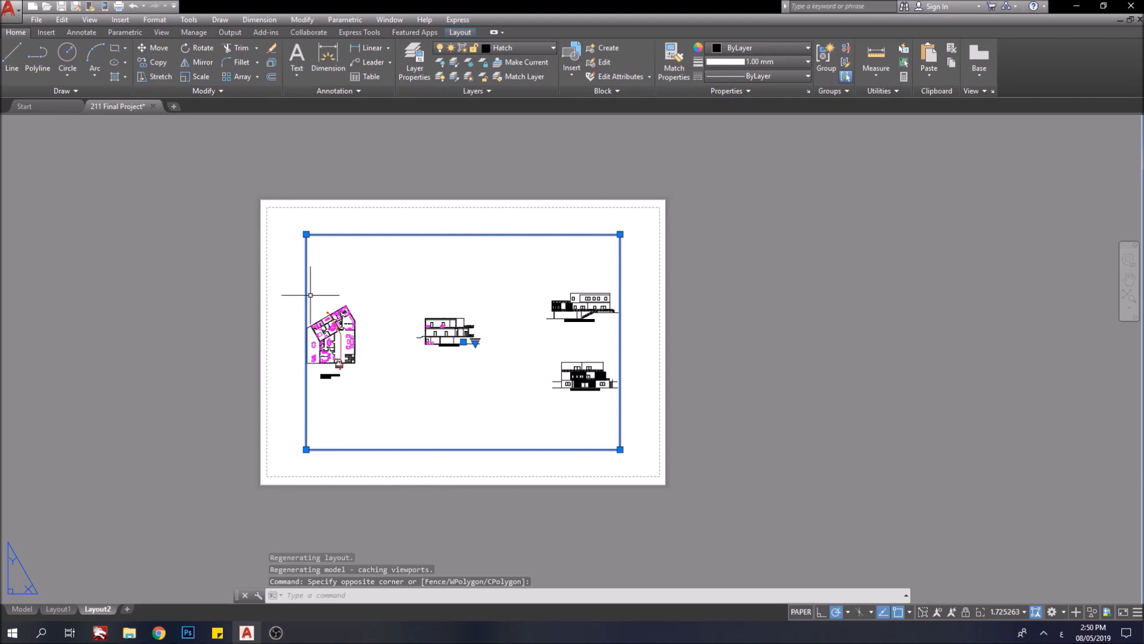
{"action": "left_click", "coordinate": [286, 466]}
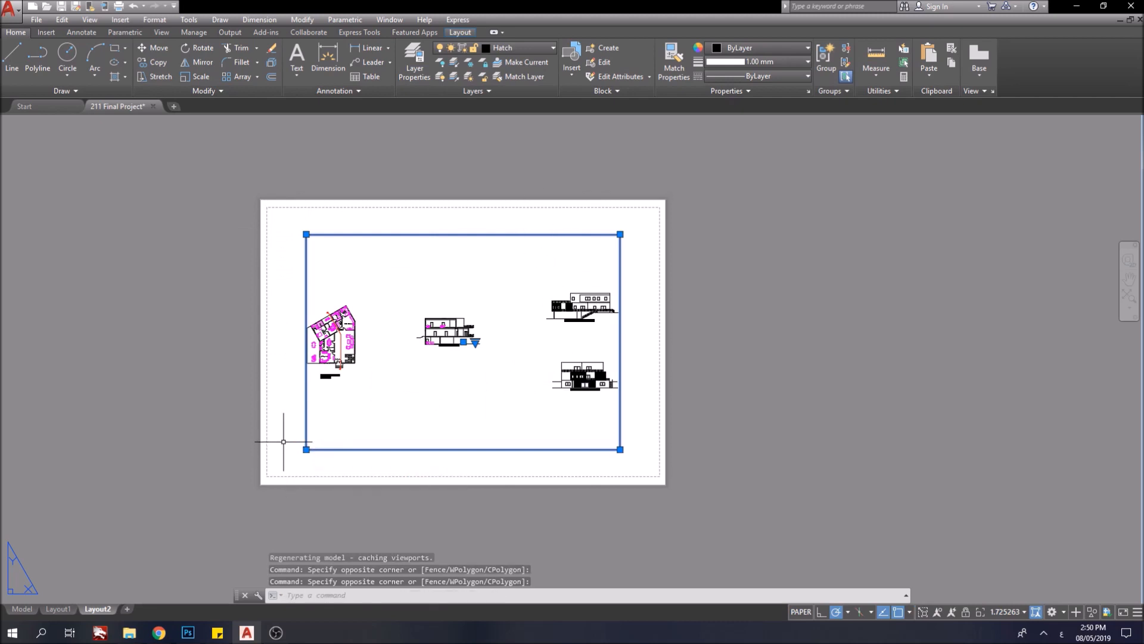
{"action": "key", "text": "Delete"}
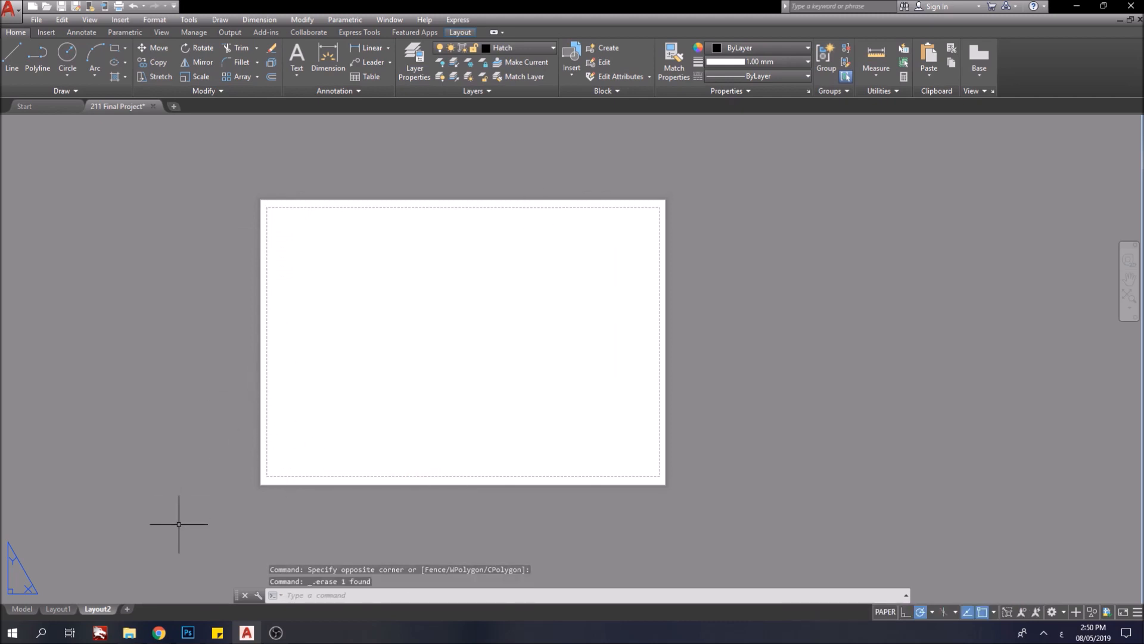
Modify Layout2's page setup to use the DWG To PDF.pc3 plotter.
{"action": "mouse_move", "coordinate": [100, 610]}
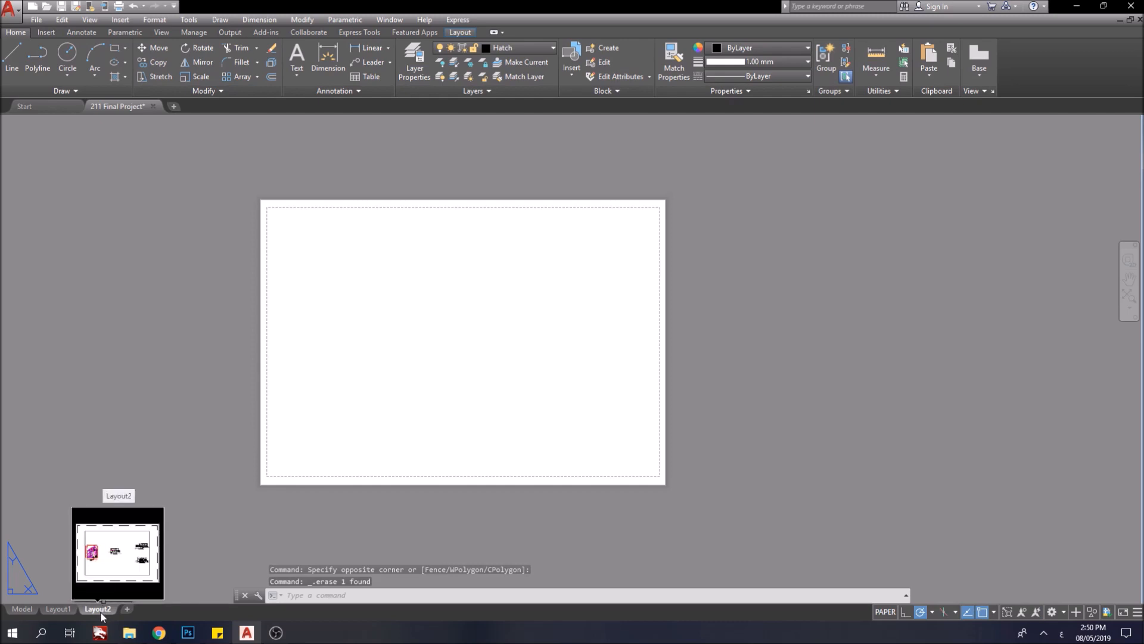
{"action": "right_click", "coordinate": [102, 610]}
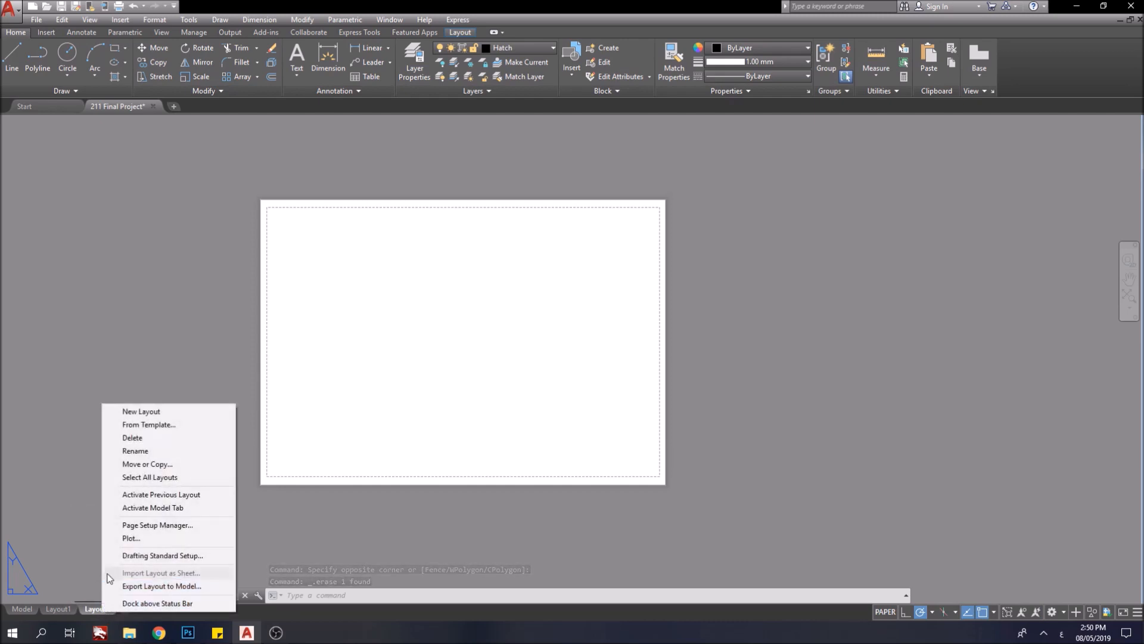
{"action": "left_click", "coordinate": [173, 525]}
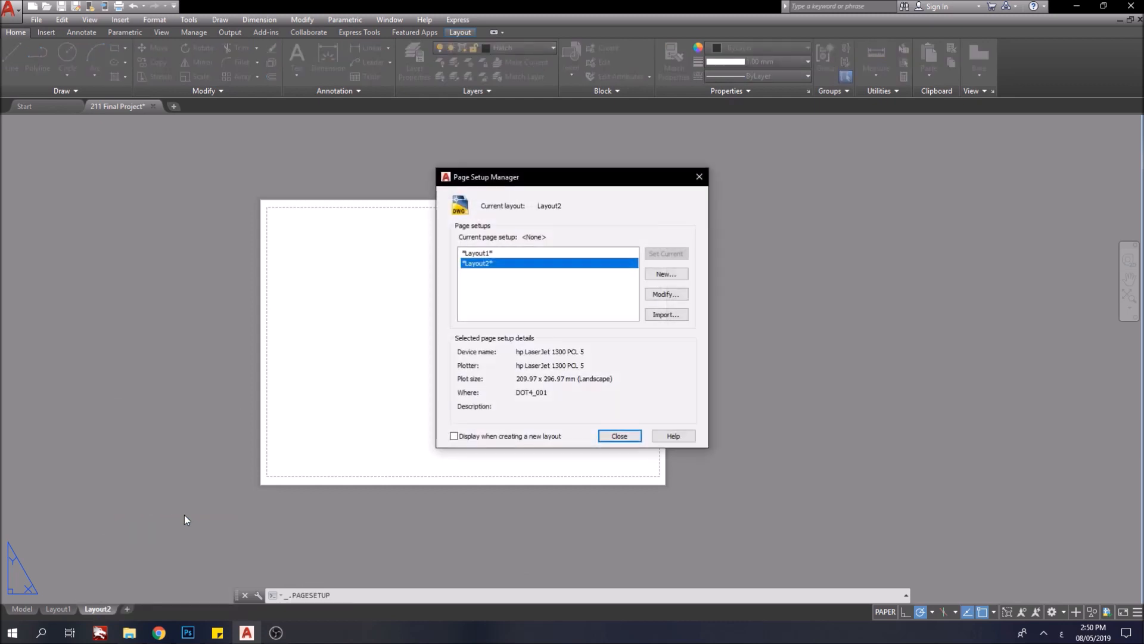
{"action": "left_click", "coordinate": [678, 295]}
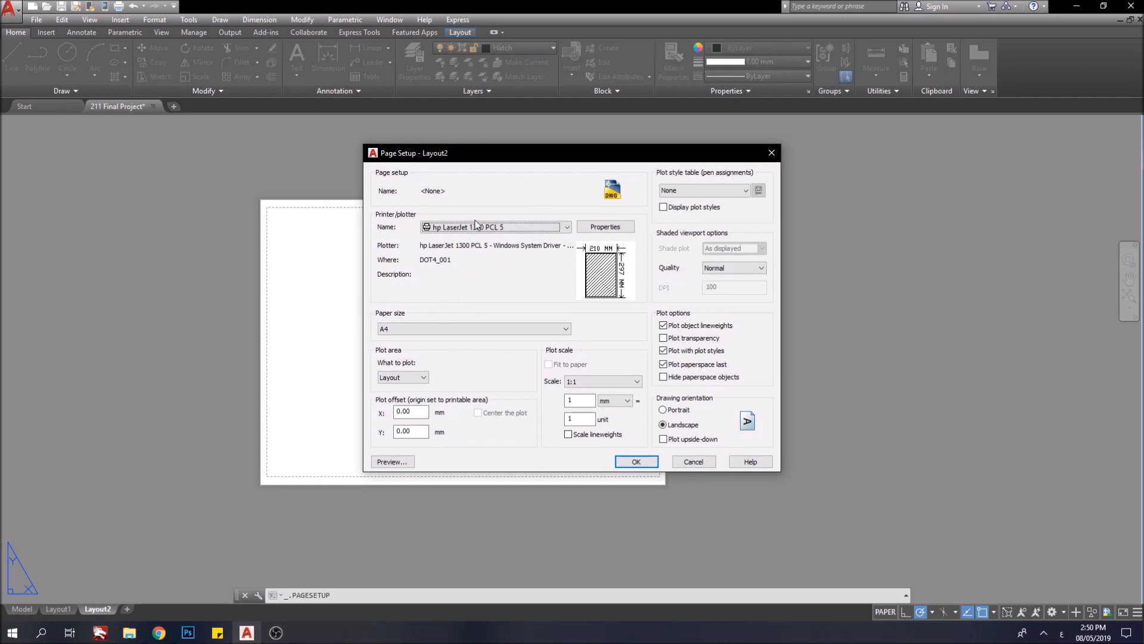
{"action": "left_click", "coordinate": [477, 227]}
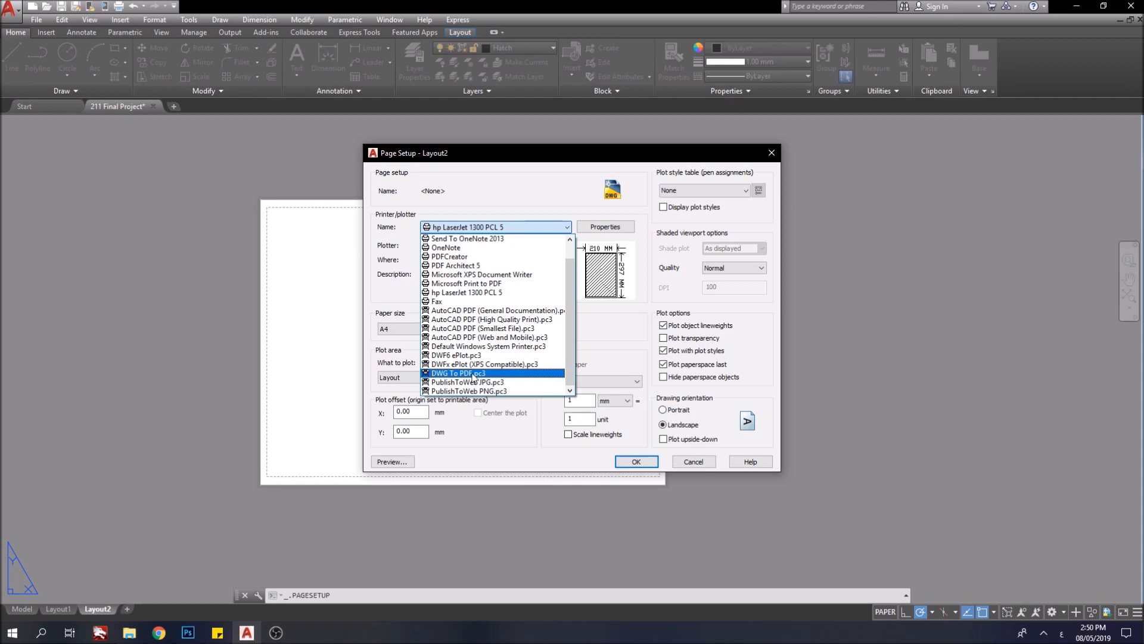
{"action": "left_click", "coordinate": [472, 373]}
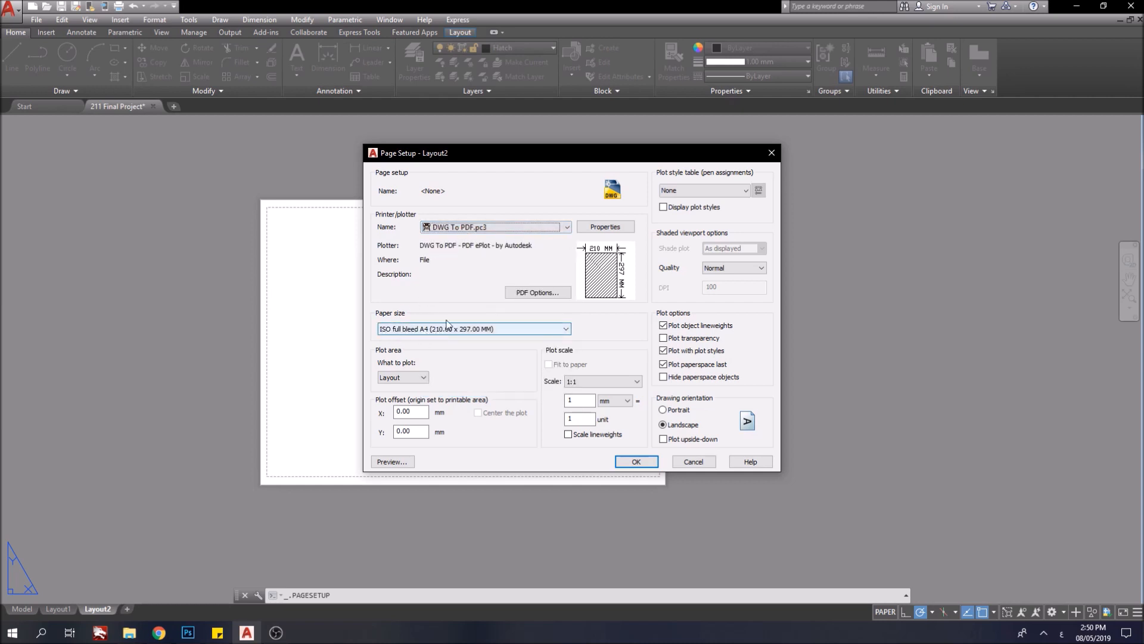
Set the paper size of the Layout2 page setup to ISO A2 (594.00 x 420.00 MM).
{"action": "left_click", "coordinate": [406, 328]}
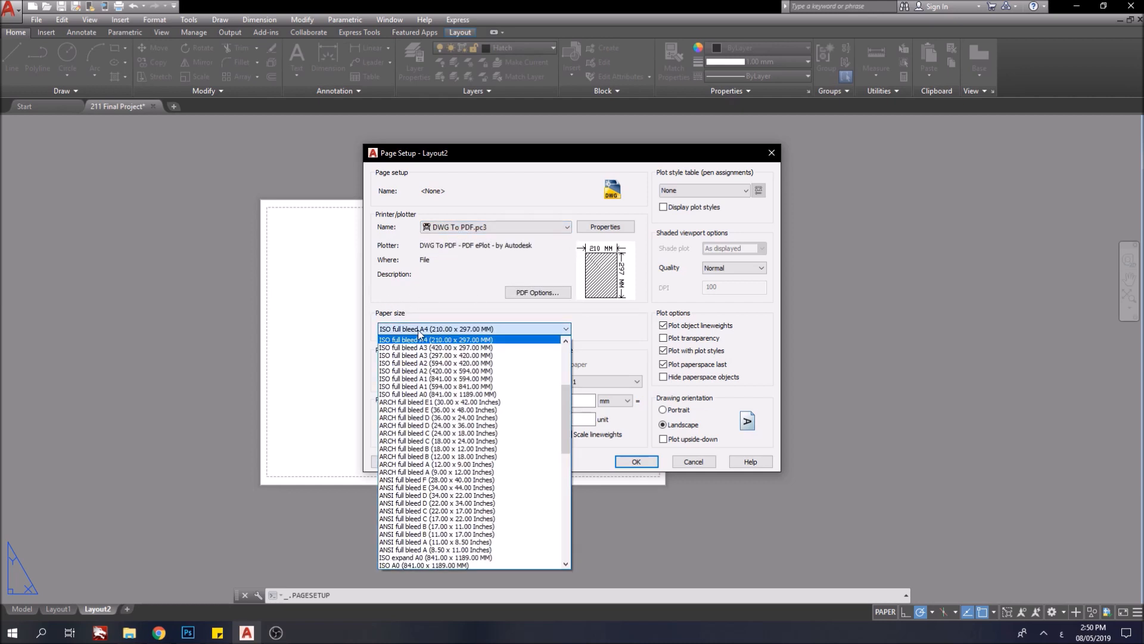
{"action": "scroll", "coordinate": [463, 417], "scroll_direction": "up", "scroll_amount": 3}
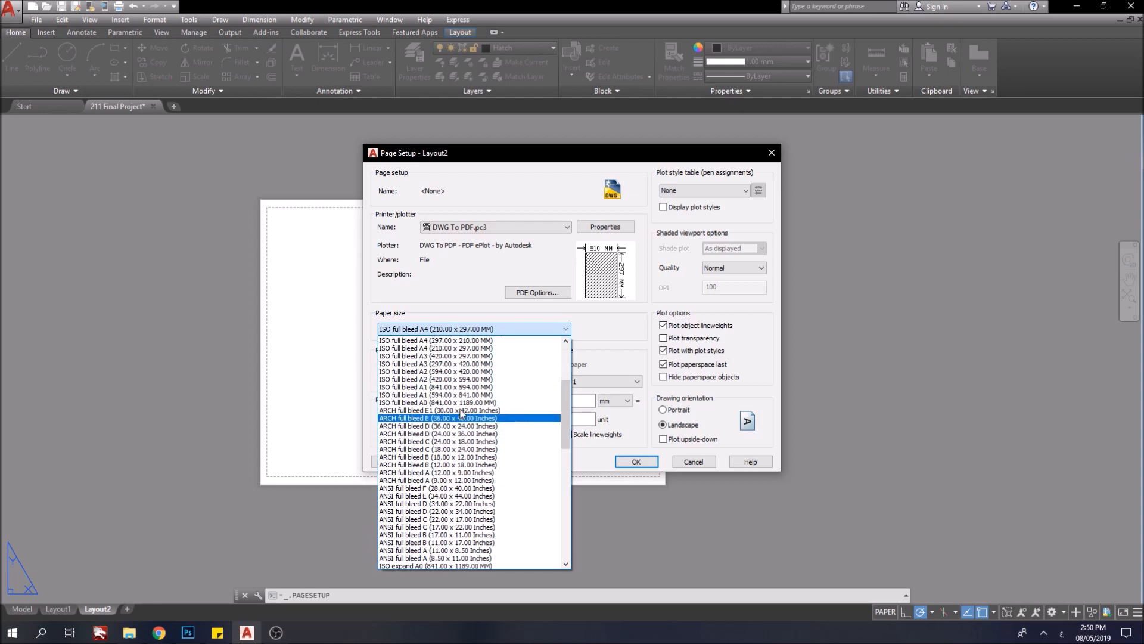
{"action": "scroll", "coordinate": [465, 407], "scroll_direction": "up", "scroll_amount": 3}
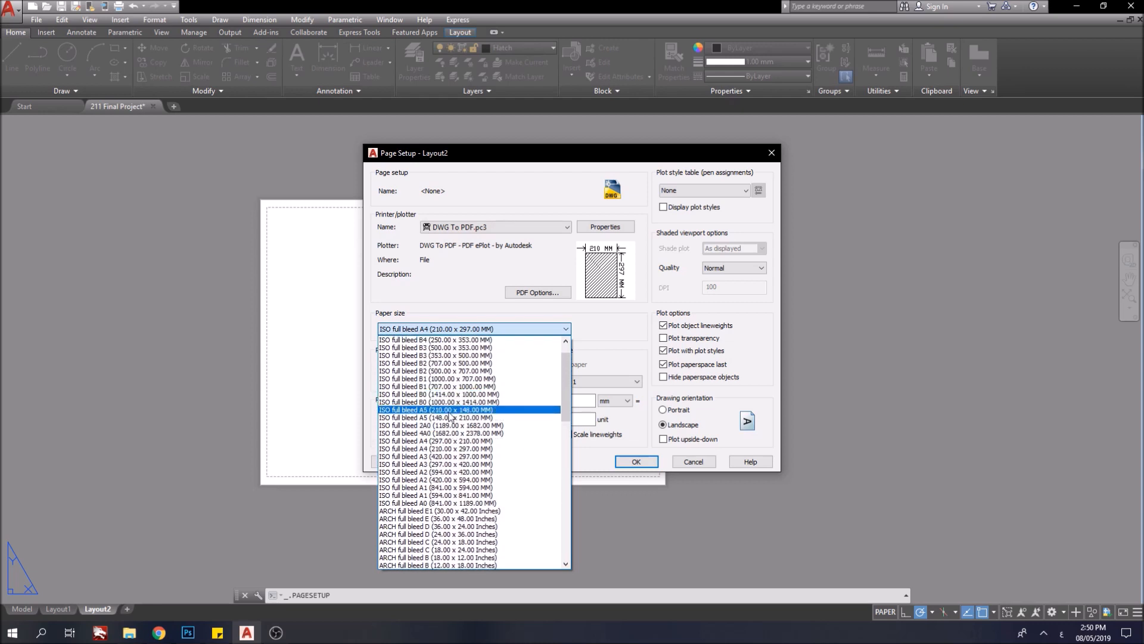
{"action": "left_click_drag", "start_coordinate": [565, 396], "coordinate": [558, 480]}
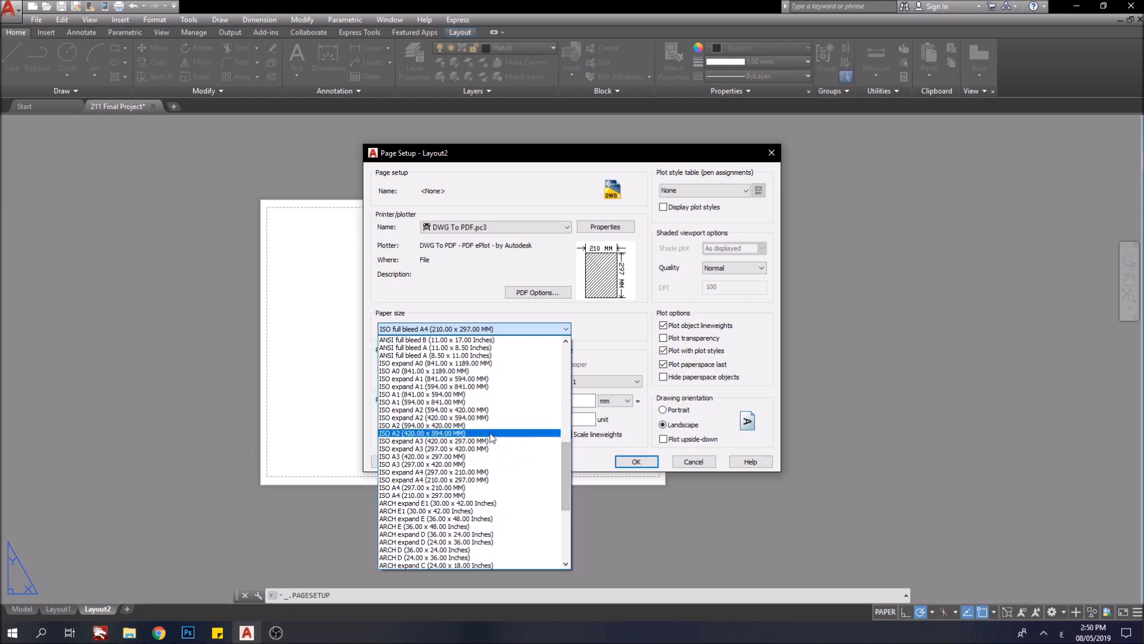
{"action": "left_click", "coordinate": [520, 425]}
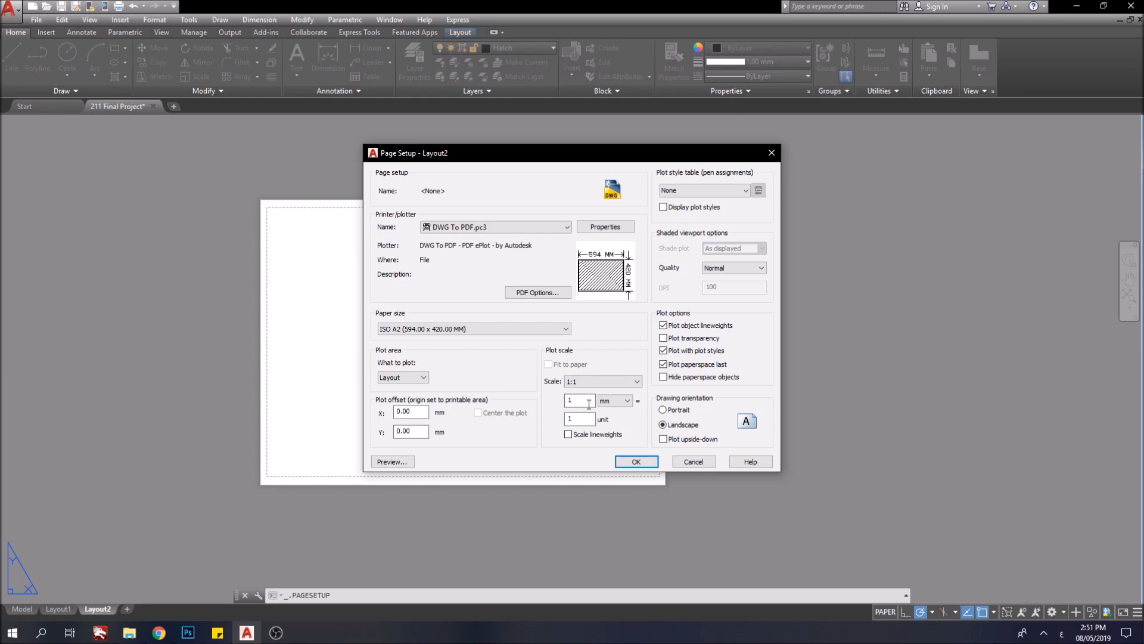
Set the plot scale of the Layout2 page setup to 1000 mm = 1 unit.
{"action": "left_click", "coordinate": [622, 408]}
{"action": "left_click", "coordinate": [610, 403]}
{"action": "left_click", "coordinate": [607, 401]}
{"action": "left_click", "coordinate": [608, 405]}
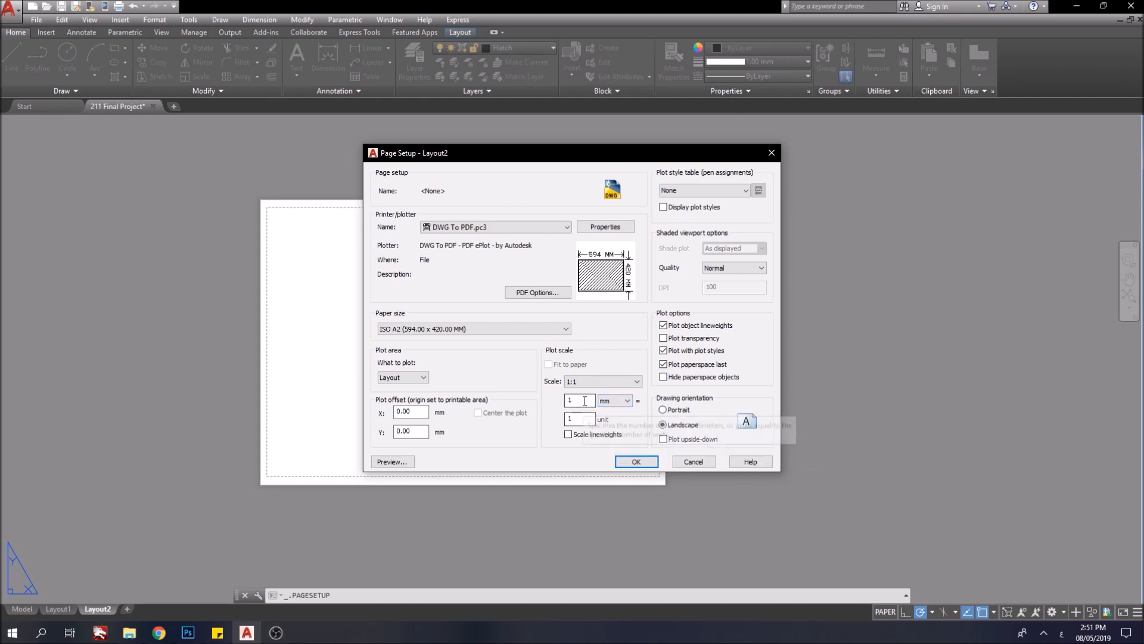
{"action": "left_click", "coordinate": [582, 401]}
{"action": "type", "text": "000"}
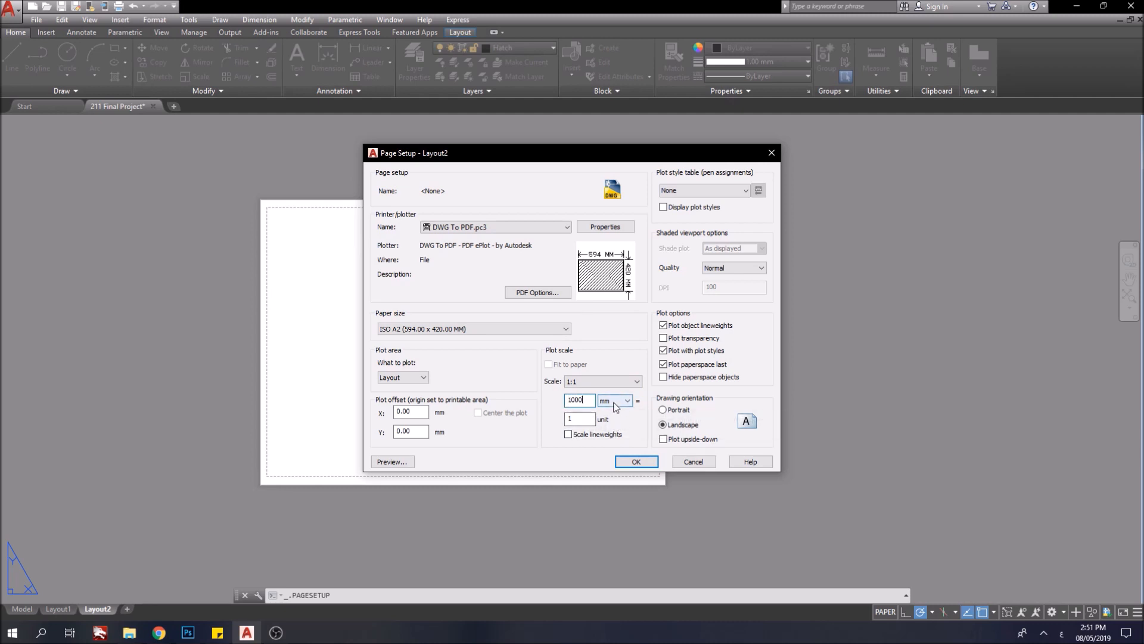
Check the available plot style tables, apply the Layout2 page setup and close the Page Setup Manager.
{"action": "left_click", "coordinate": [689, 191]}
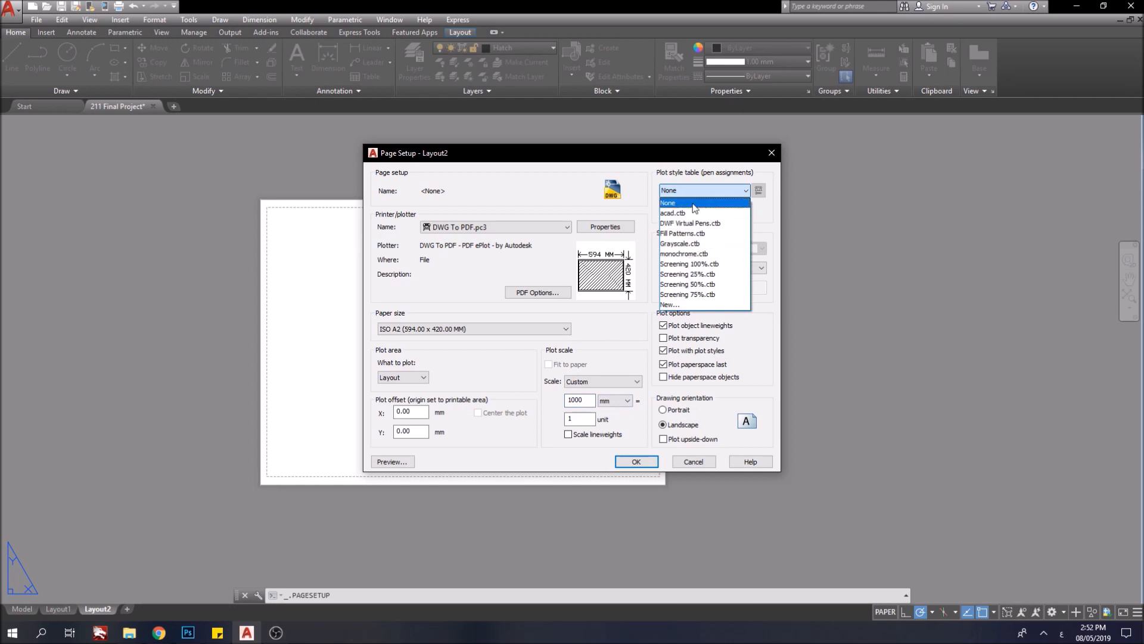
{"action": "left_click", "coordinate": [643, 179]}
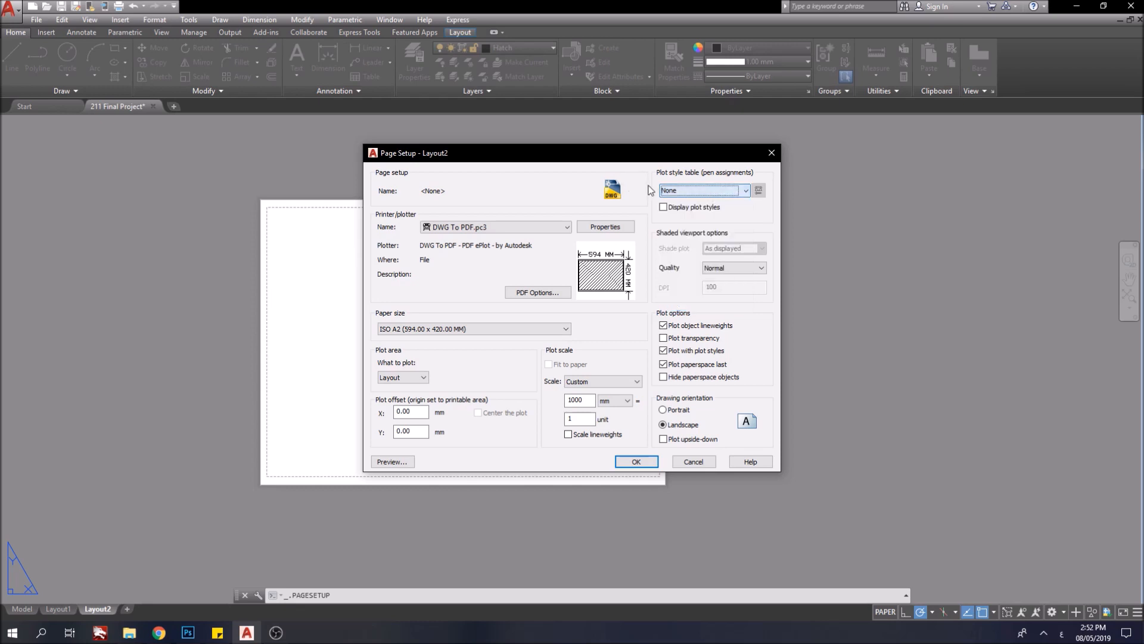
{"action": "left_click", "coordinate": [636, 461]}
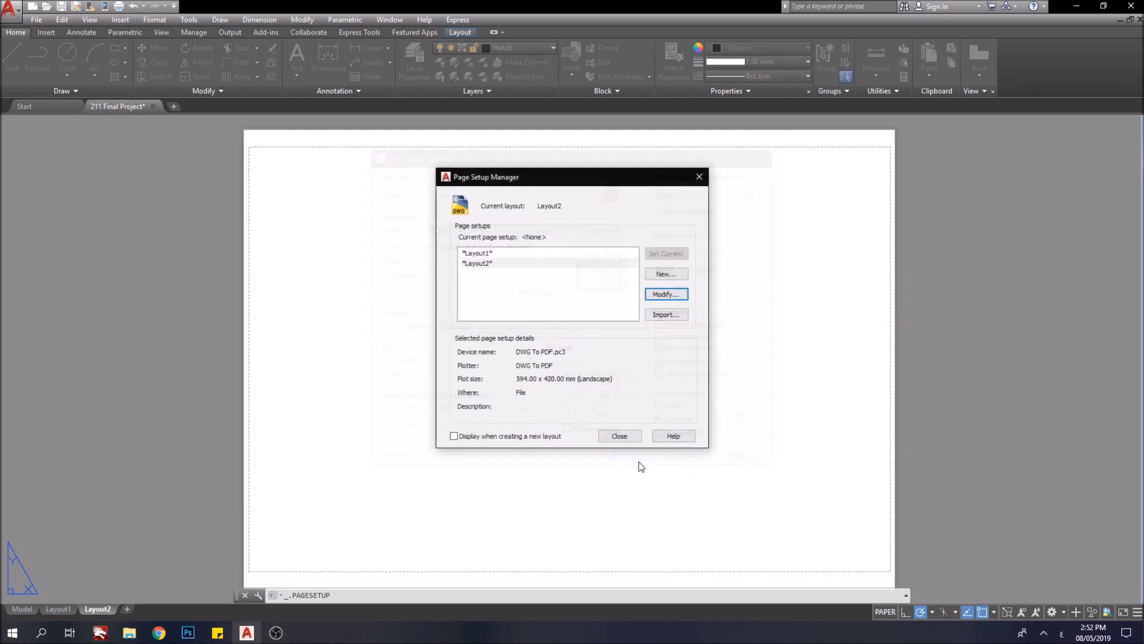
{"action": "left_click", "coordinate": [620, 437]}
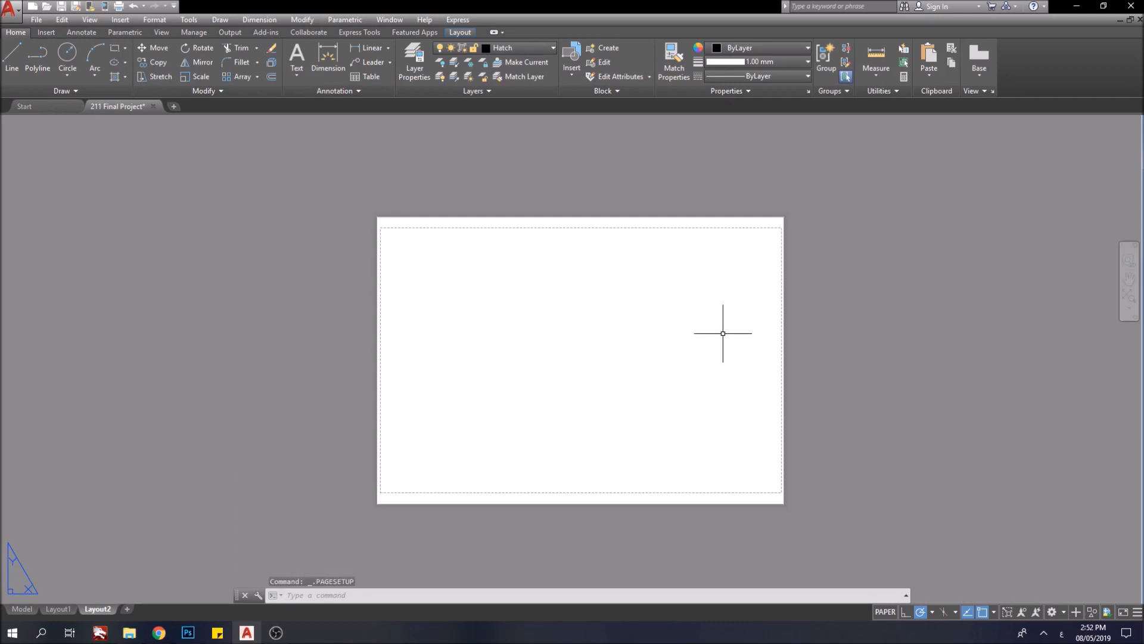
Insert four viewports on the Layout2 sheet, using the Fit option to fill the printable area.
{"action": "left_click", "coordinate": [89, 20]}
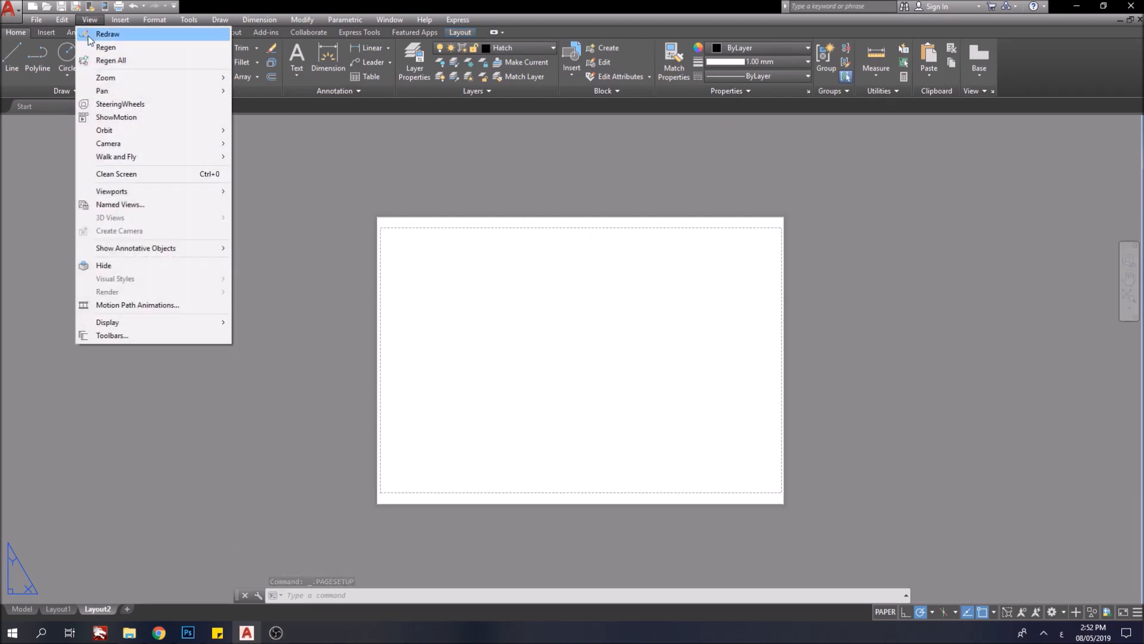
{"action": "mouse_move", "coordinate": [114, 192]}
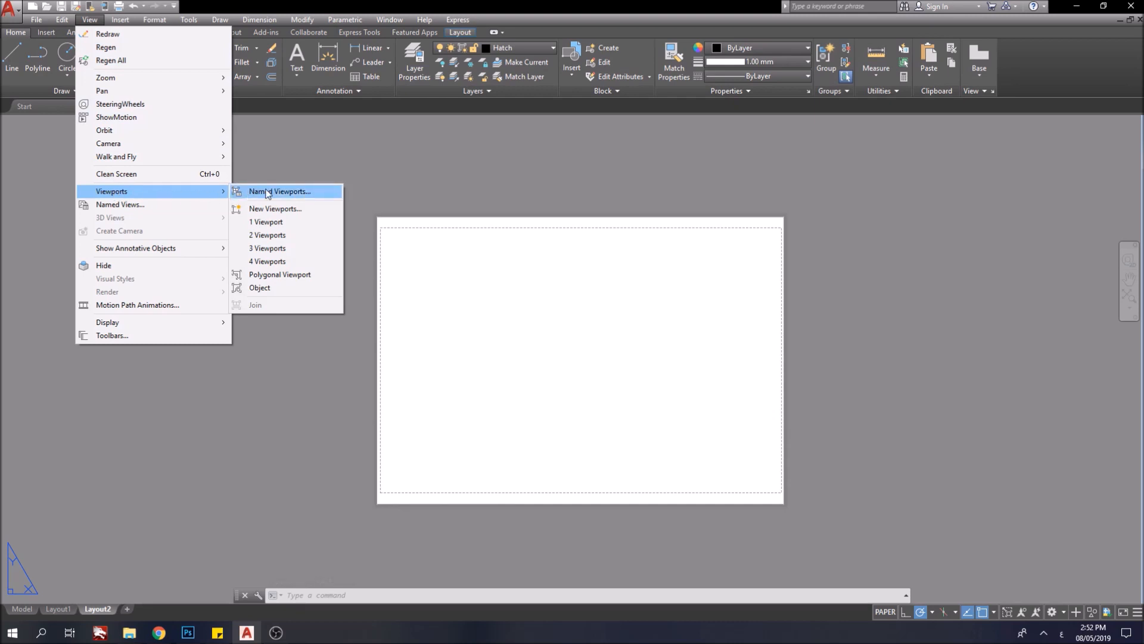
{"action": "left_click", "coordinate": [283, 262]}
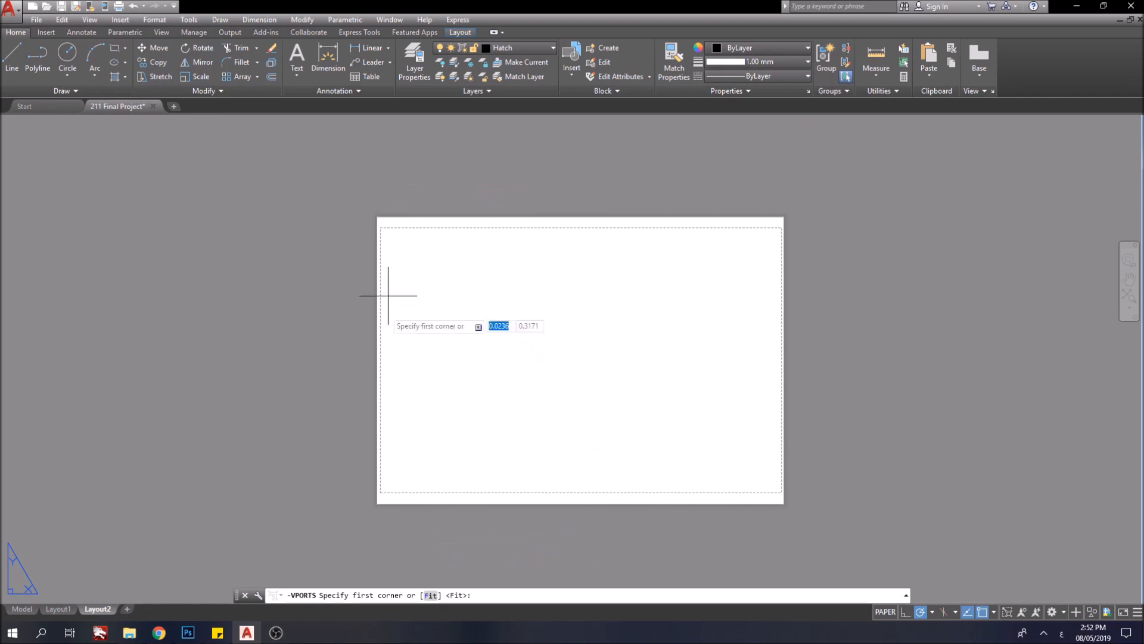
{"action": "left_click", "coordinate": [431, 596]}
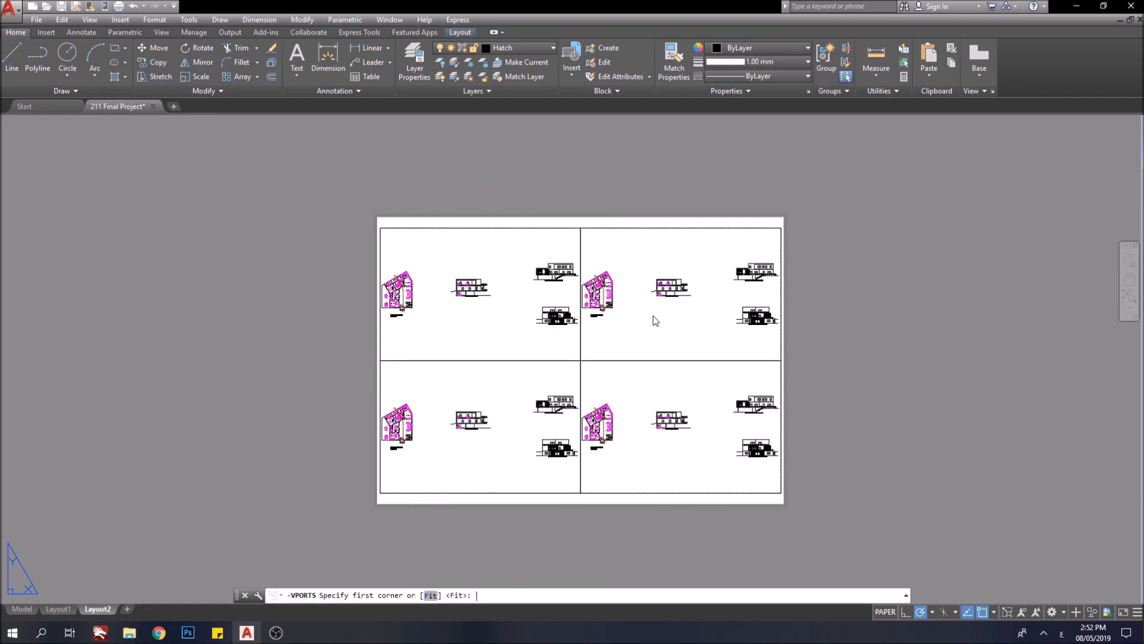
{"action": "scroll", "coordinate": [796, 331], "scroll_direction": "up", "scroll_amount": 2}
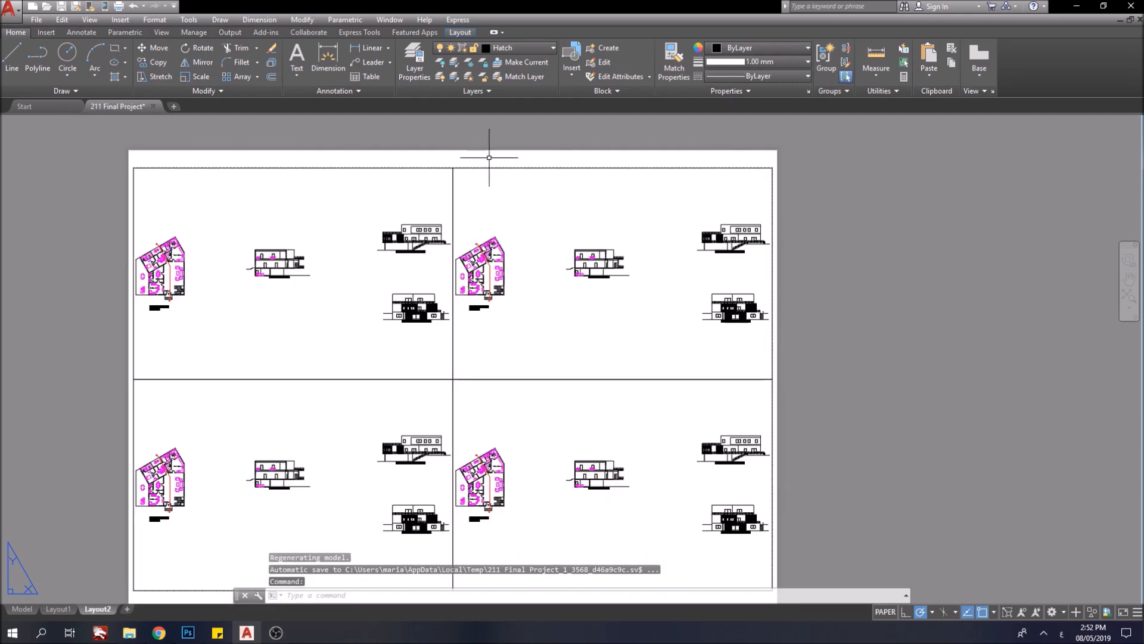
{"action": "middle_click_drag", "start_coordinate": [372, 367], "coordinate": [441, 319]}
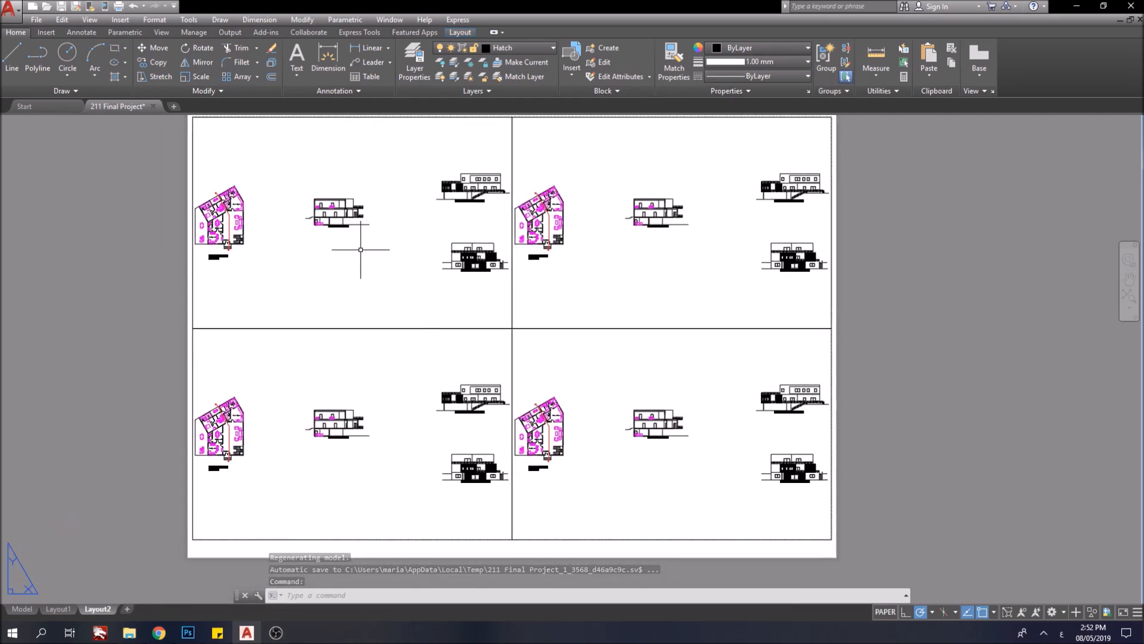
Activate the upper-left viewport, set its scale to 1:100 and position the ground level floor plan inside it.
{"action": "double_click", "coordinate": [355, 251]}
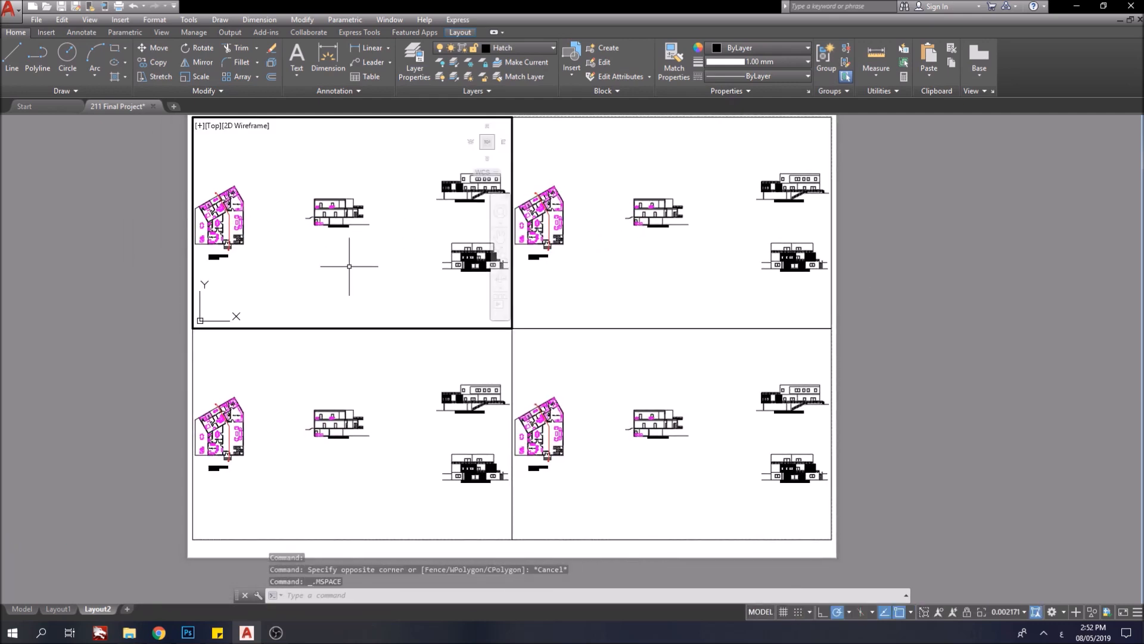
{"action": "mouse_move", "coordinate": [314, 259]}
{"action": "middle_mouse_down"}
{"action": "mouse_move", "coordinate": [348, 258]}
{"action": "mouse_move", "coordinate": [307, 250]}
{"action": "mouse_move", "coordinate": [358, 249]}
{"action": "middle_mouse_up"}
{"action": "scroll", "coordinate": [361, 219], "scroll_direction": "up", "scroll_amount": 3}
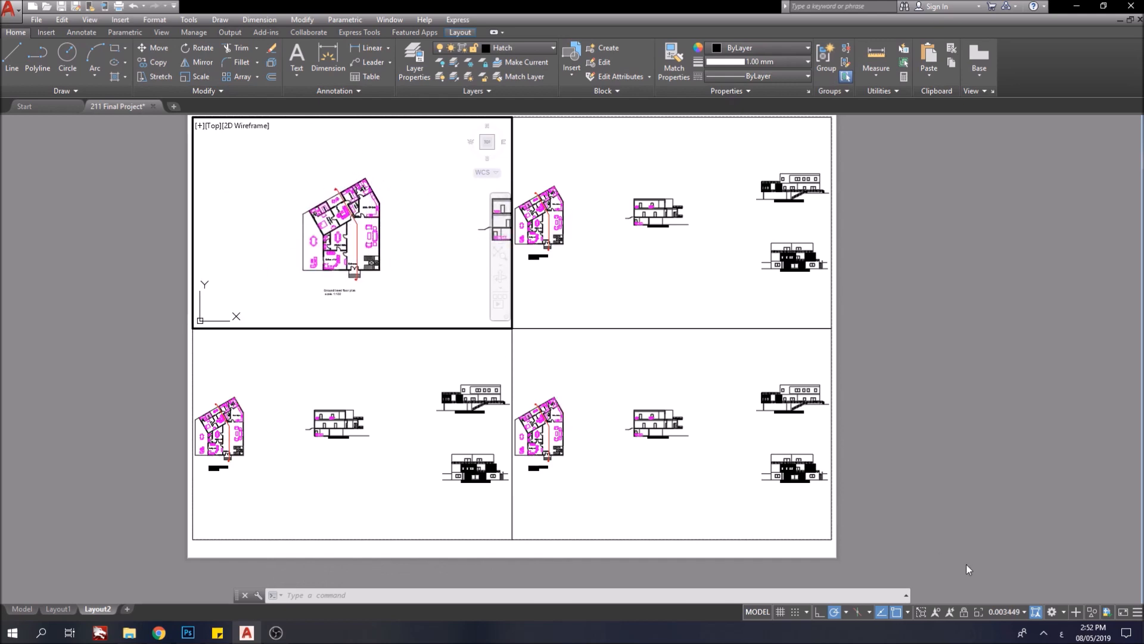
{"action": "left_click", "coordinate": [1011, 614]}
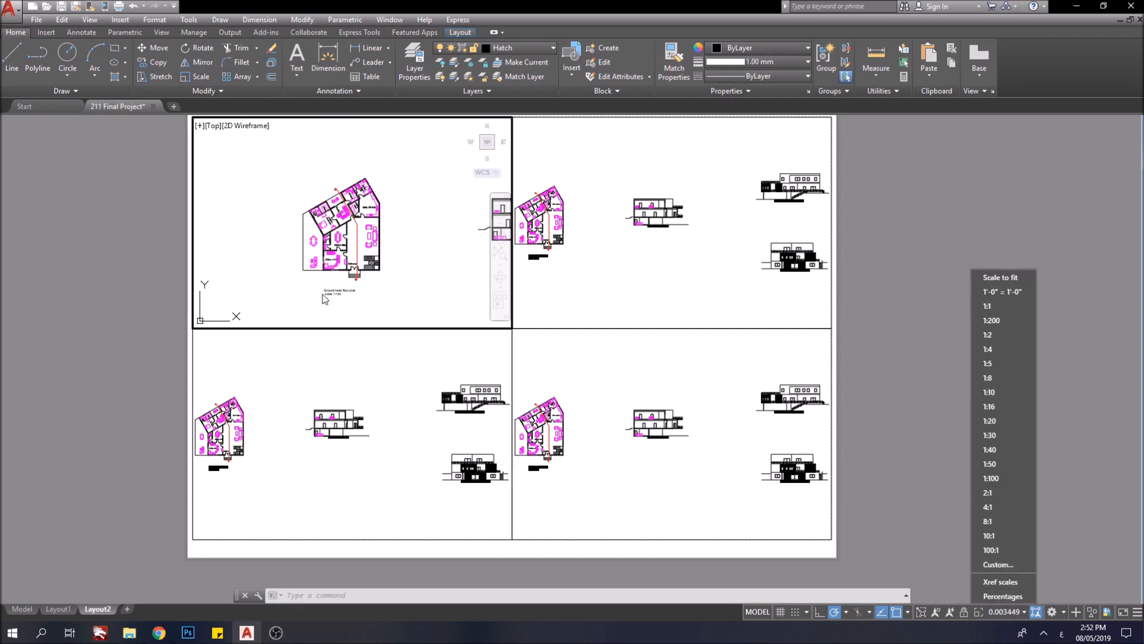
{"action": "left_click", "coordinate": [1007, 477]}
{"action": "middle_click_drag", "start_coordinate": [378, 207], "coordinate": [400, 241]}
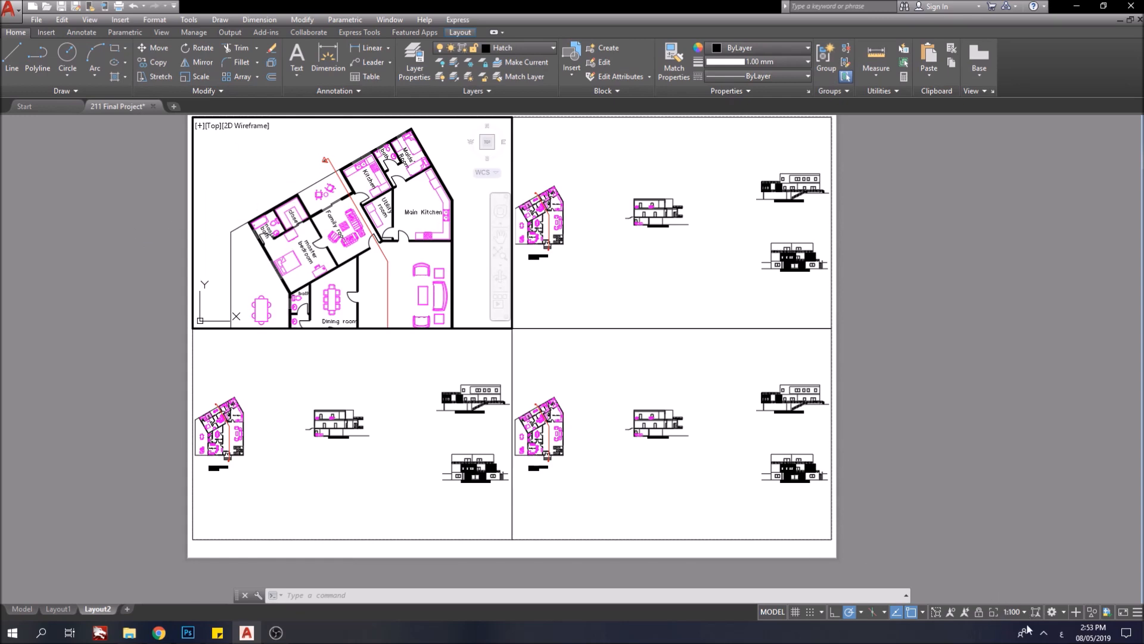
Return to paper space and move the lower-left viewport into the right column, overlapping the two viewports there.
{"action": "double_click", "coordinate": [110, 231]}
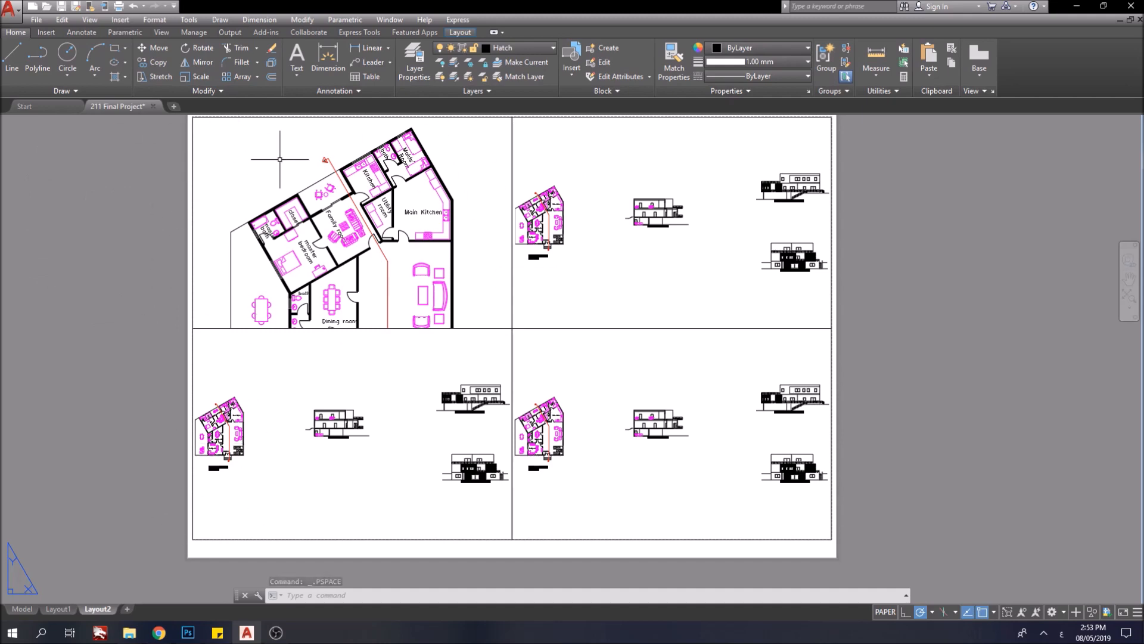
{"action": "middle_click_drag", "start_coordinate": [212, 317], "coordinate": [175, 317]}
{"action": "scroll", "coordinate": [162, 314], "scroll_direction": "down", "scroll_amount": 1}
{"action": "middle_click_drag", "start_coordinate": [181, 273], "coordinate": [250, 313]}
{"action": "scroll", "coordinate": [252, 308], "scroll_direction": "up", "scroll_amount": 1}
{"action": "scroll", "coordinate": [251, 302], "scroll_direction": "down", "scroll_amount": 2}
{"action": "scroll", "coordinate": [267, 334], "scroll_direction": "up", "scroll_amount": 2}
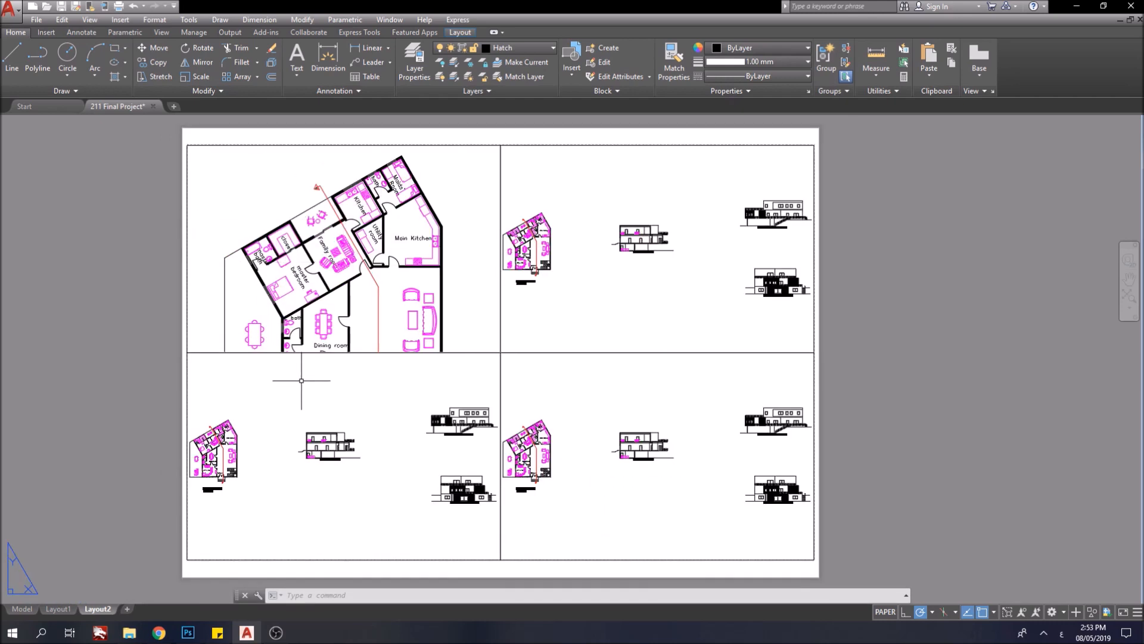
{"action": "middle_click_drag", "start_coordinate": [335, 239], "coordinate": [339, 210]}
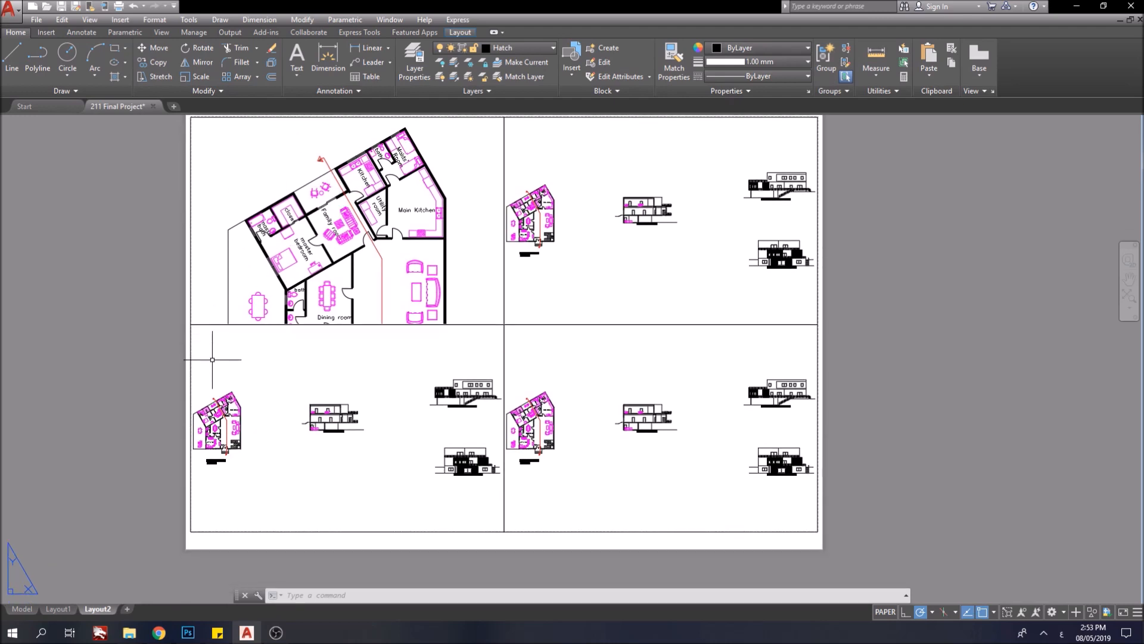
{"action": "left_click", "coordinate": [191, 342]}
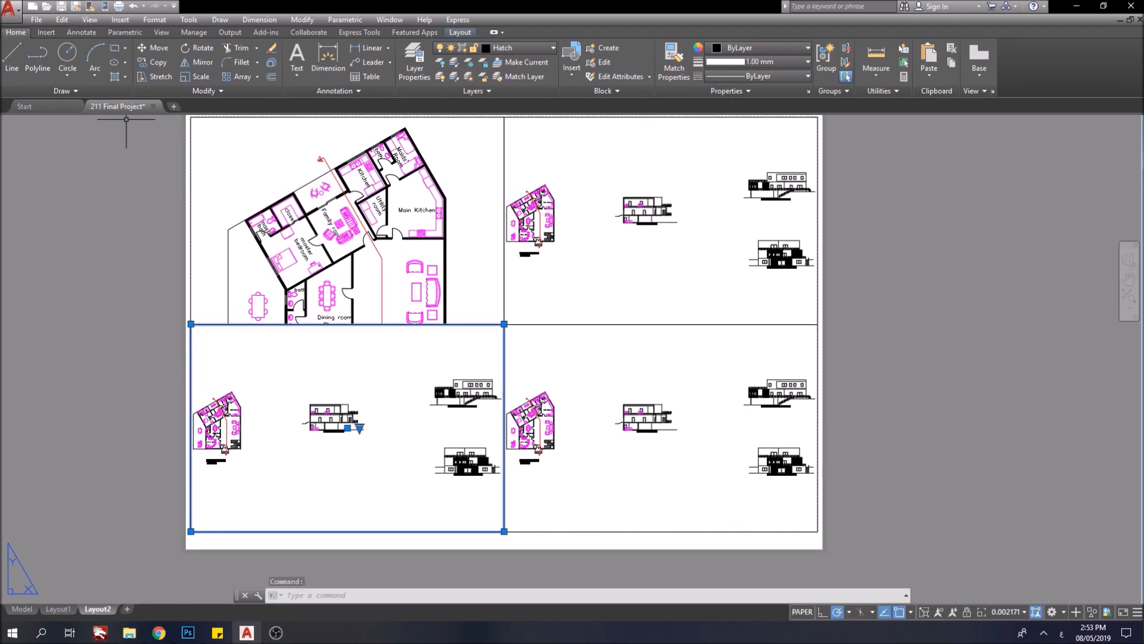
{"action": "left_click", "coordinate": [157, 48]}
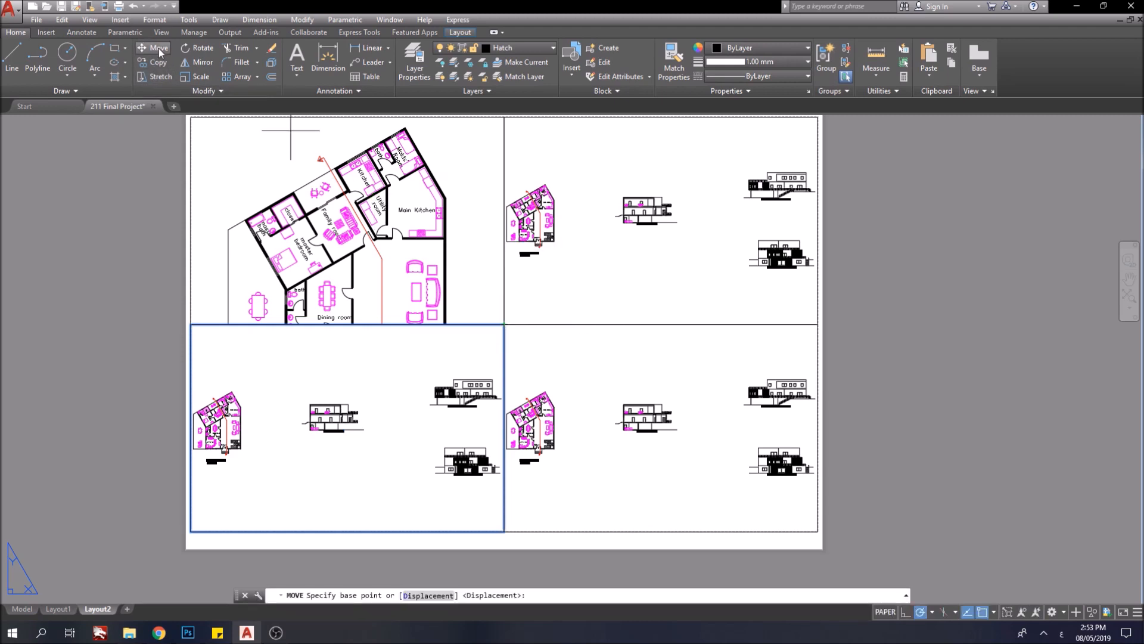
{"action": "left_click", "coordinate": [504, 324]}
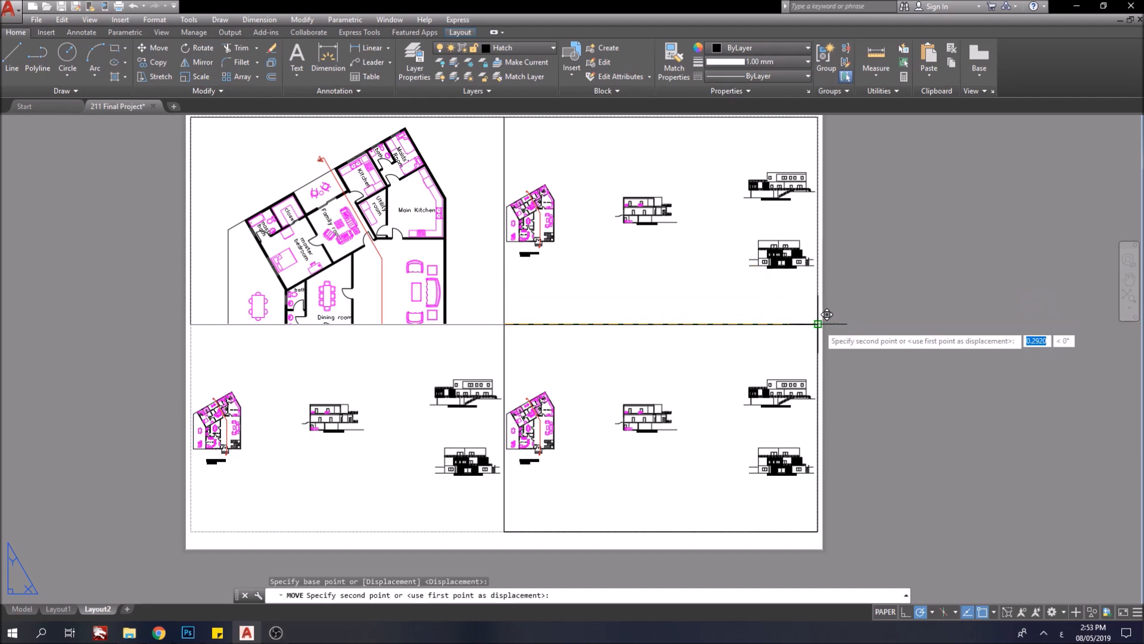
{"action": "left_click", "coordinate": [817, 278]}
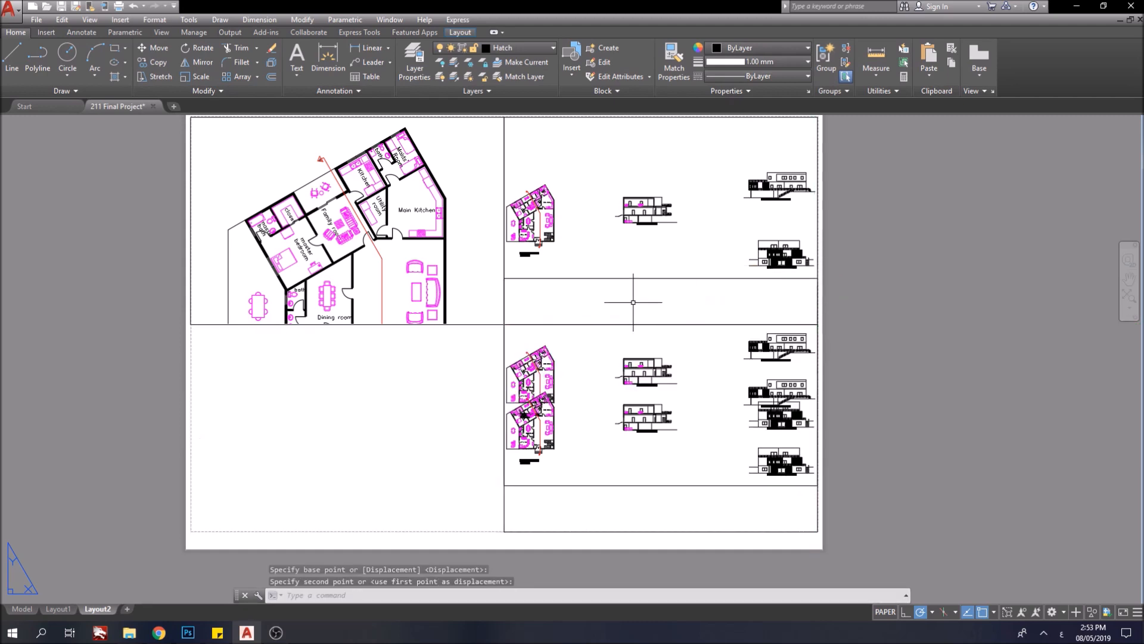
Stretch the bottom edge of the floor plan viewport down to the lower limit of the printable area.
{"action": "left_click", "coordinate": [457, 323]}
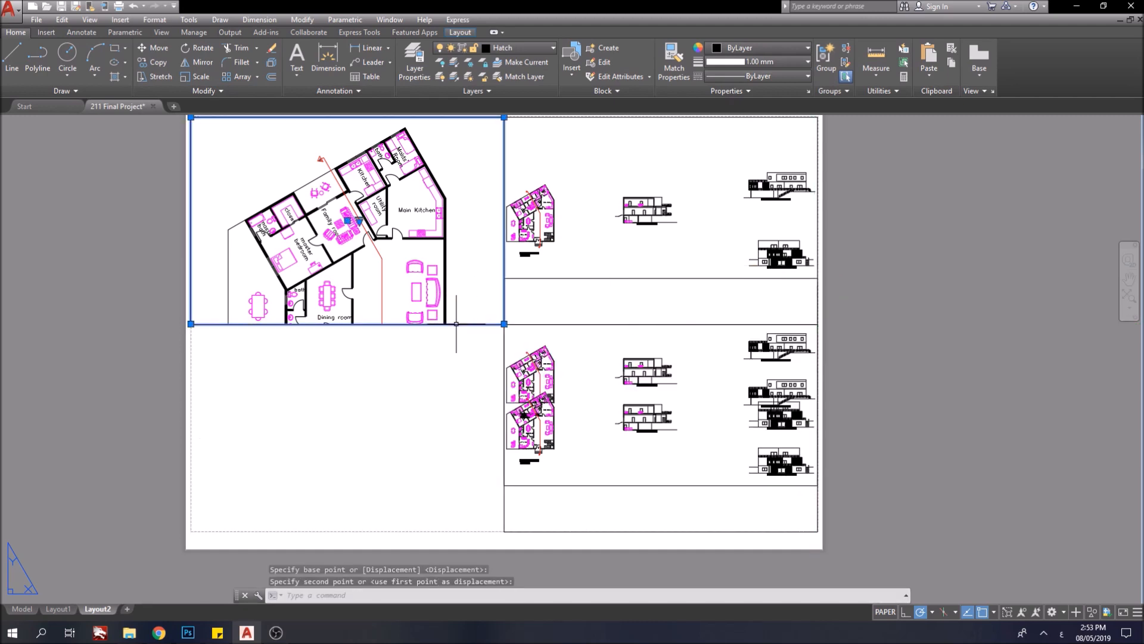
{"action": "left_click", "coordinate": [504, 324]}
{"action": "left_click", "coordinate": [504, 528]}
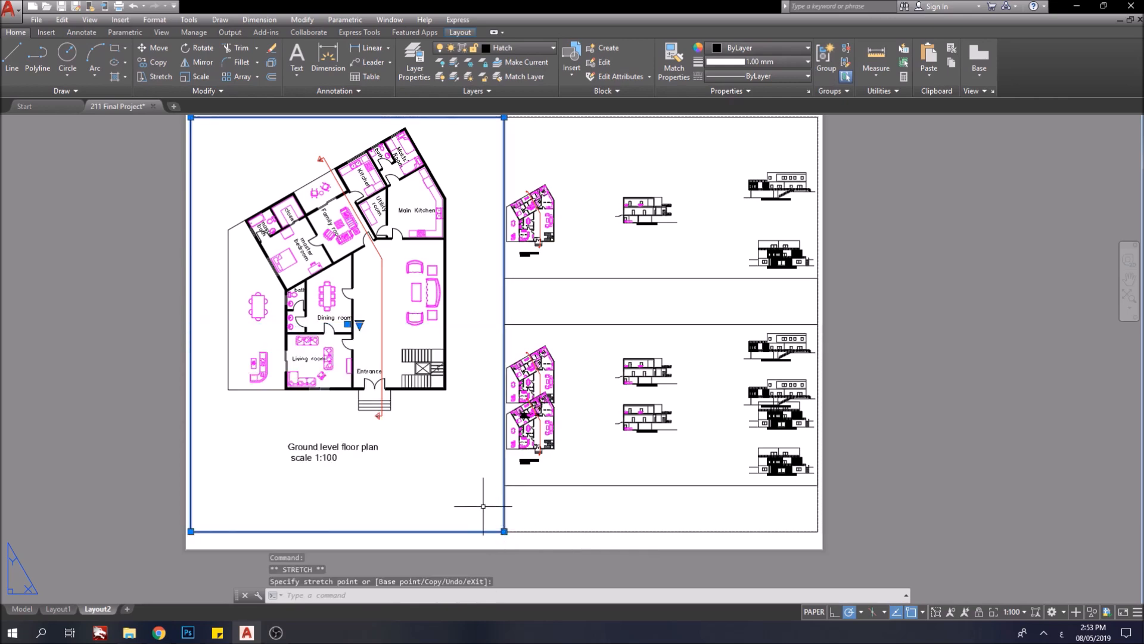
{"action": "scroll", "coordinate": [457, 356], "scroll_direction": "down", "scroll_amount": 1}
{"action": "scroll", "coordinate": [454, 353], "scroll_direction": "up", "scroll_amount": 1}
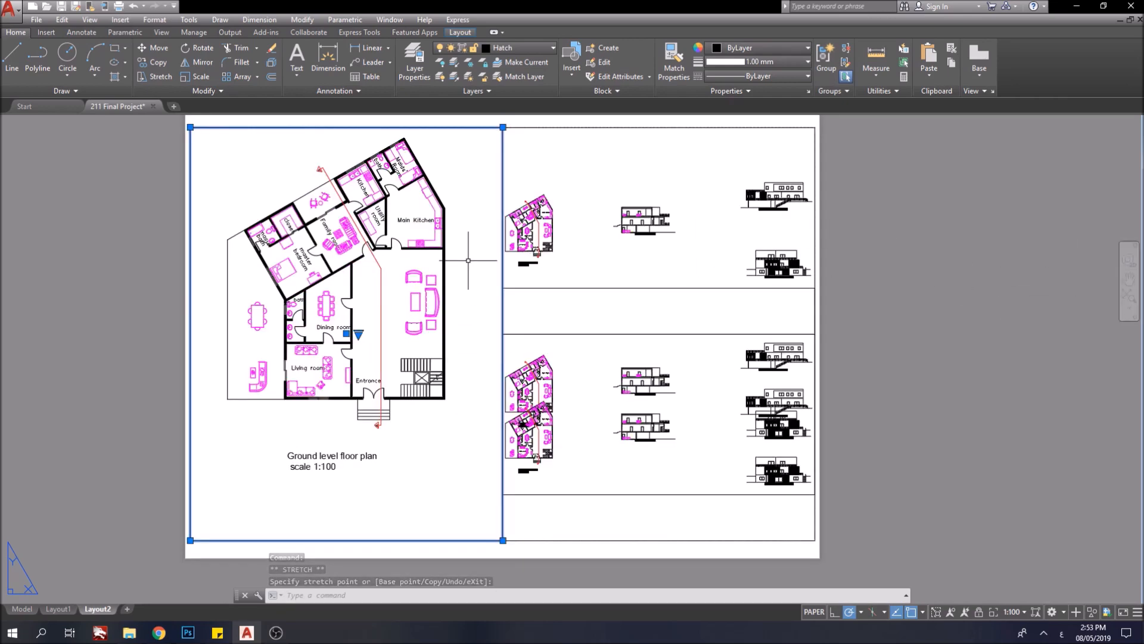
Activate the enlarged left viewport and pan the ground level floor plan to centre it with its title.
{"action": "double_click", "coordinate": [471, 281]}
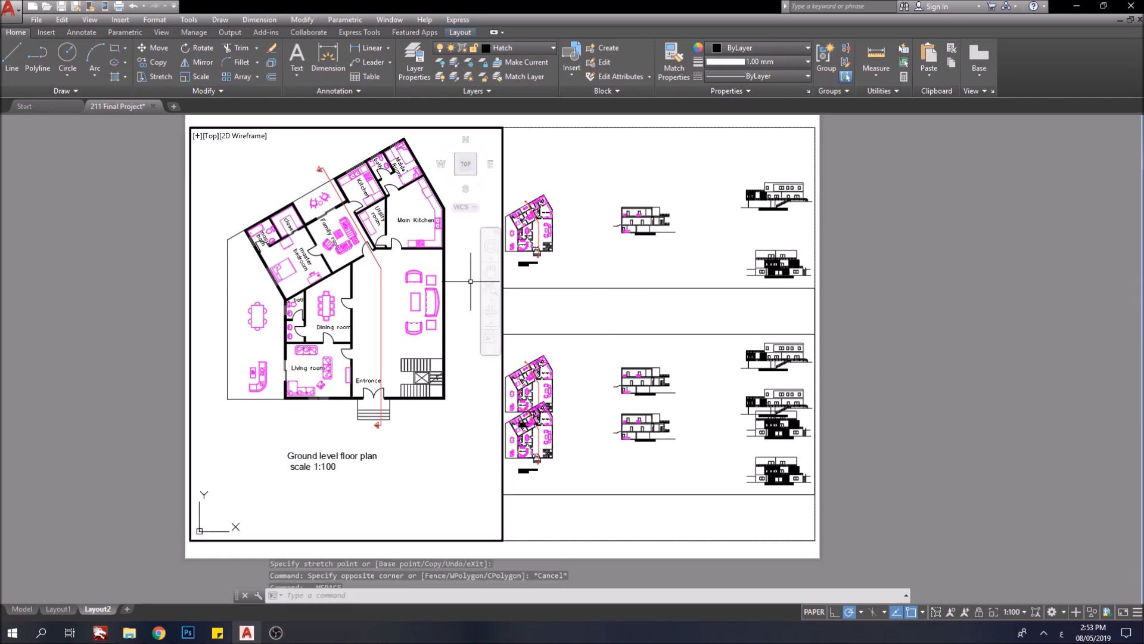
{"action": "left_click", "coordinate": [491, 274]}
{"action": "left_click_drag", "start_coordinate": [460, 262], "coordinate": [470, 299]}
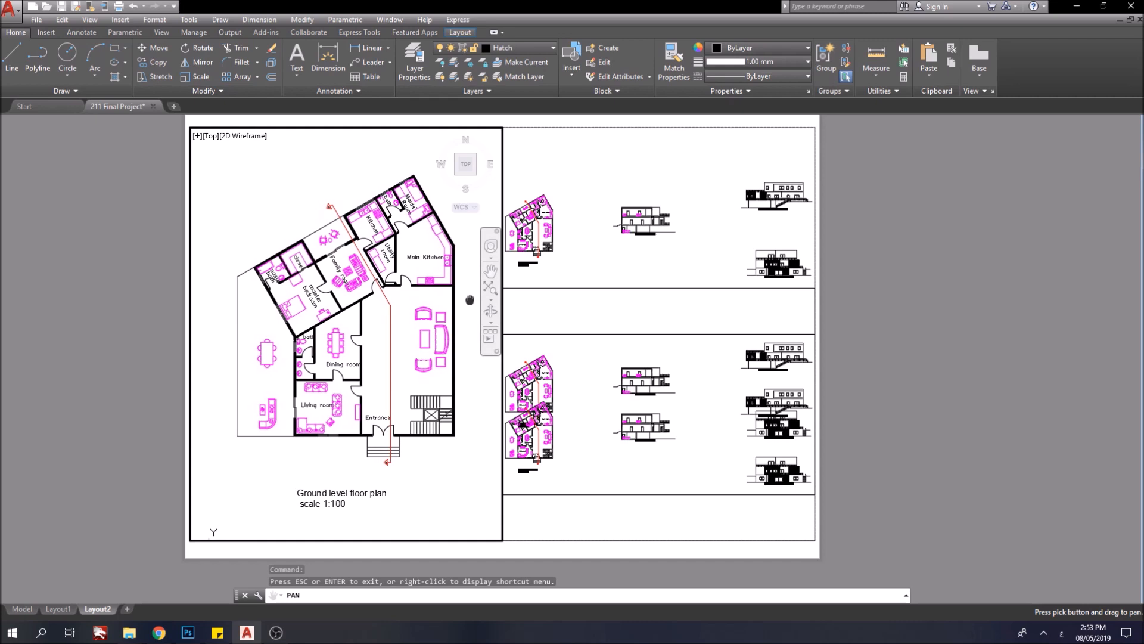
{"action": "key", "text": "Escape"}
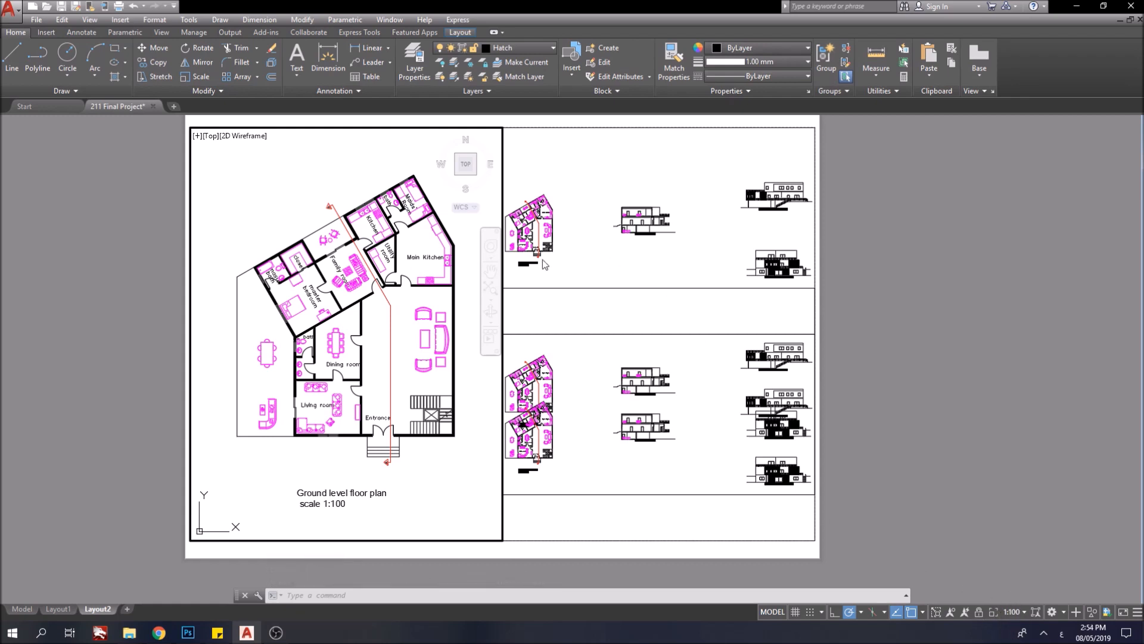
Return to paper space and shorten the upper-right viewport so its bottom edge meets the top of the moved viewport.
{"action": "left_click", "coordinate": [720, 273]}
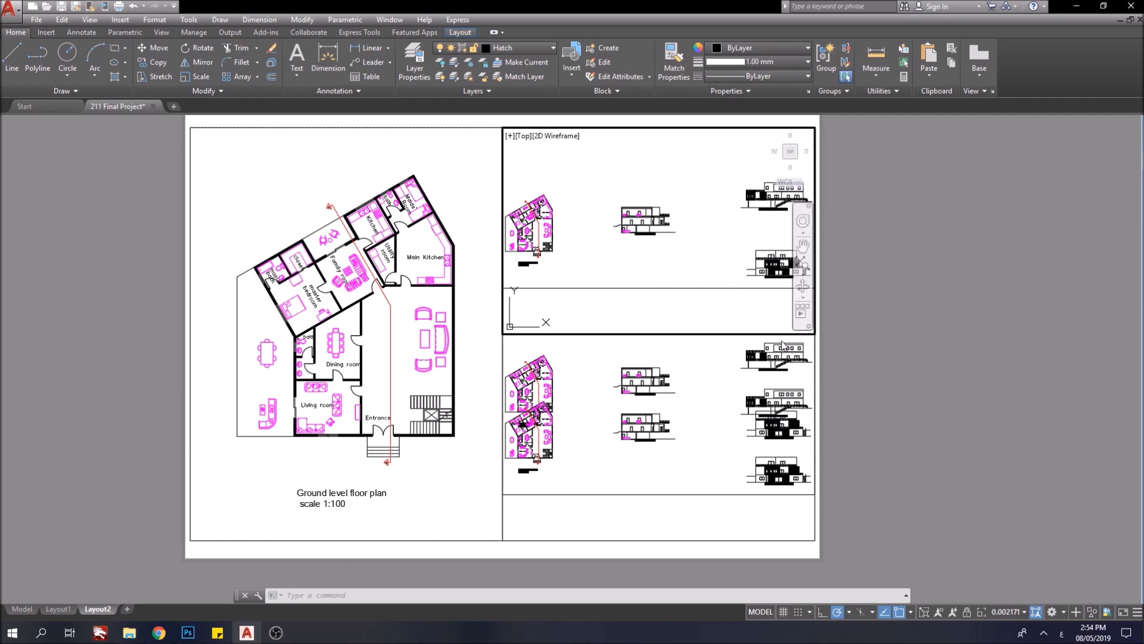
{"action": "double_click", "coordinate": [873, 358]}
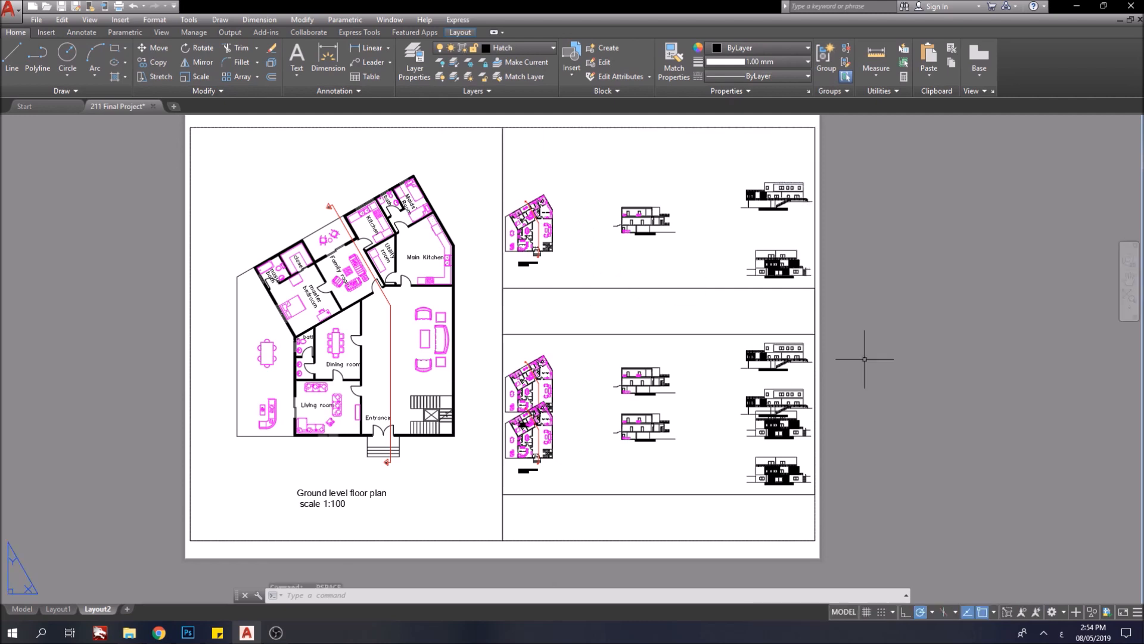
{"action": "left_click", "coordinate": [815, 262]}
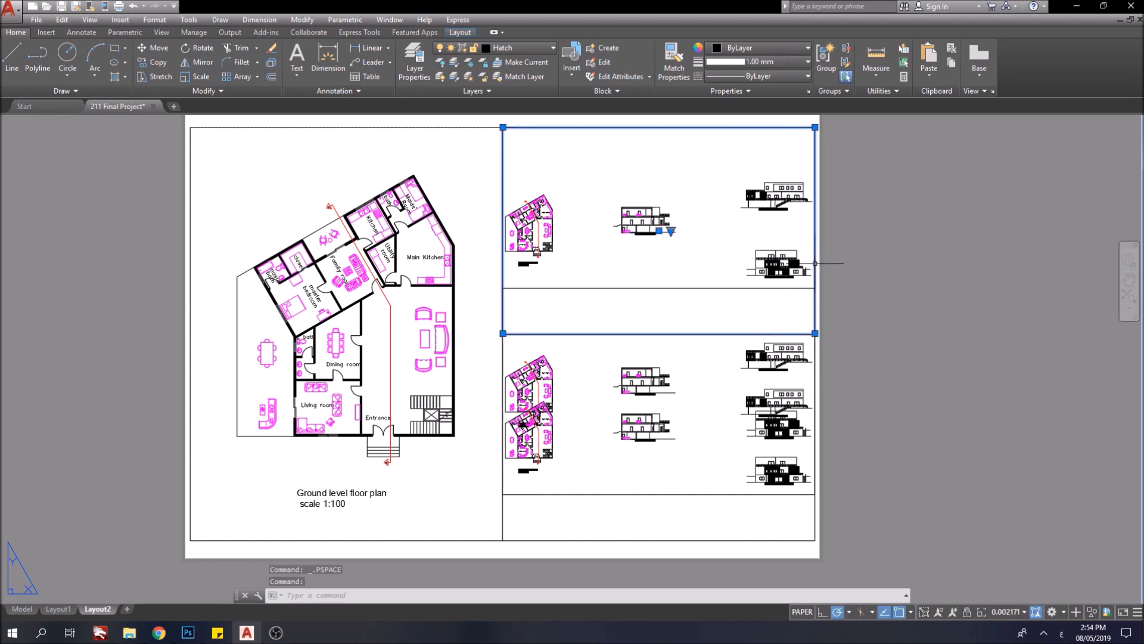
{"action": "left_click", "coordinate": [503, 333]}
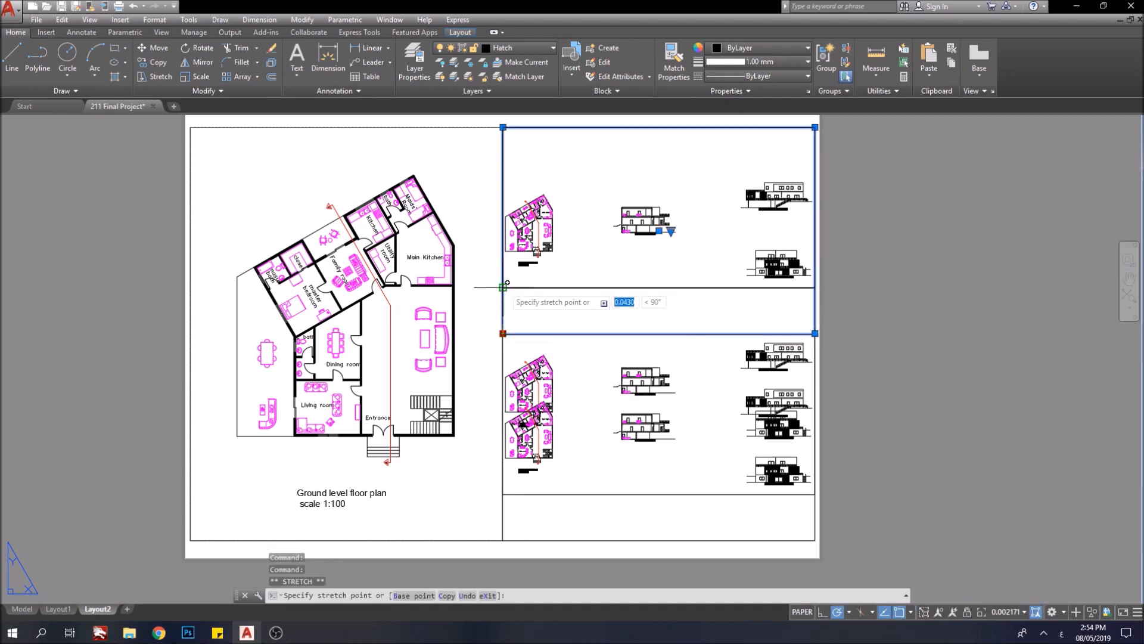
{"action": "left_click", "coordinate": [503, 287]}
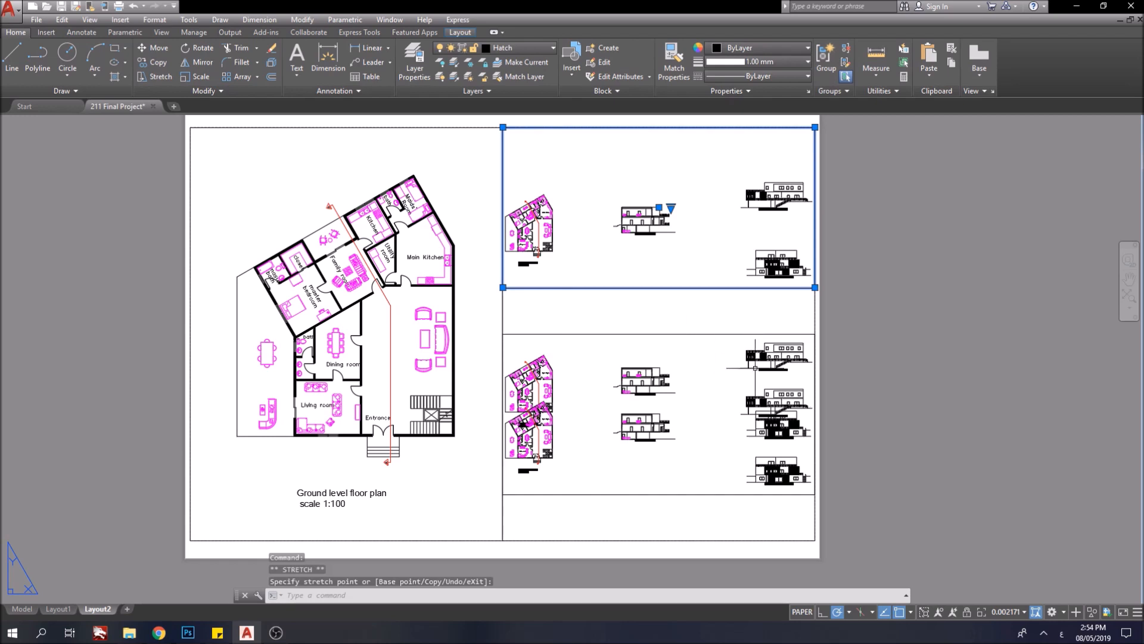
Lower the bottom-right viewport's top edge and raise the middle-right viewport's bottom edge to meet it, removing their overlap.
{"action": "left_click", "coordinate": [775, 334]}
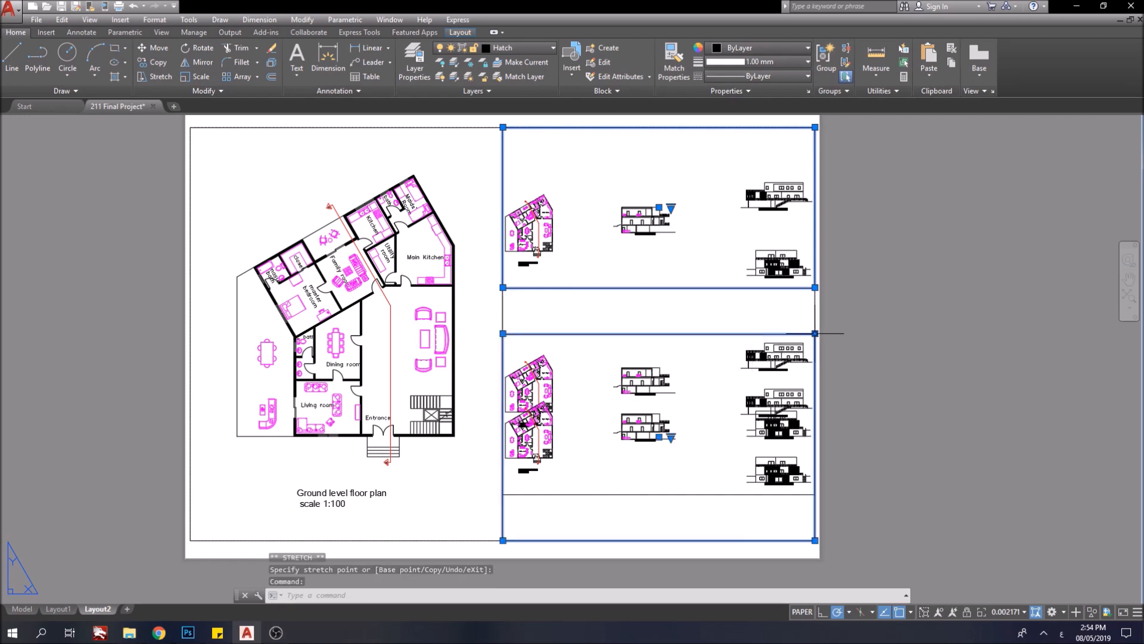
{"action": "left_click", "coordinate": [815, 333]}
{"action": "left_click", "coordinate": [815, 426]}
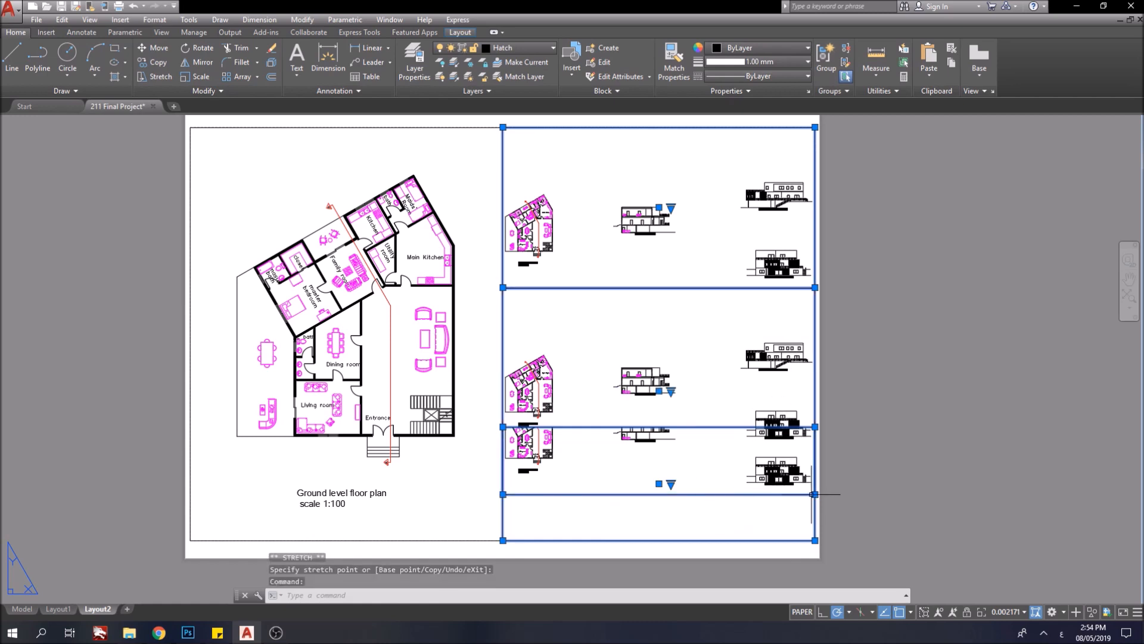
{"action": "left_click", "coordinate": [815, 494]}
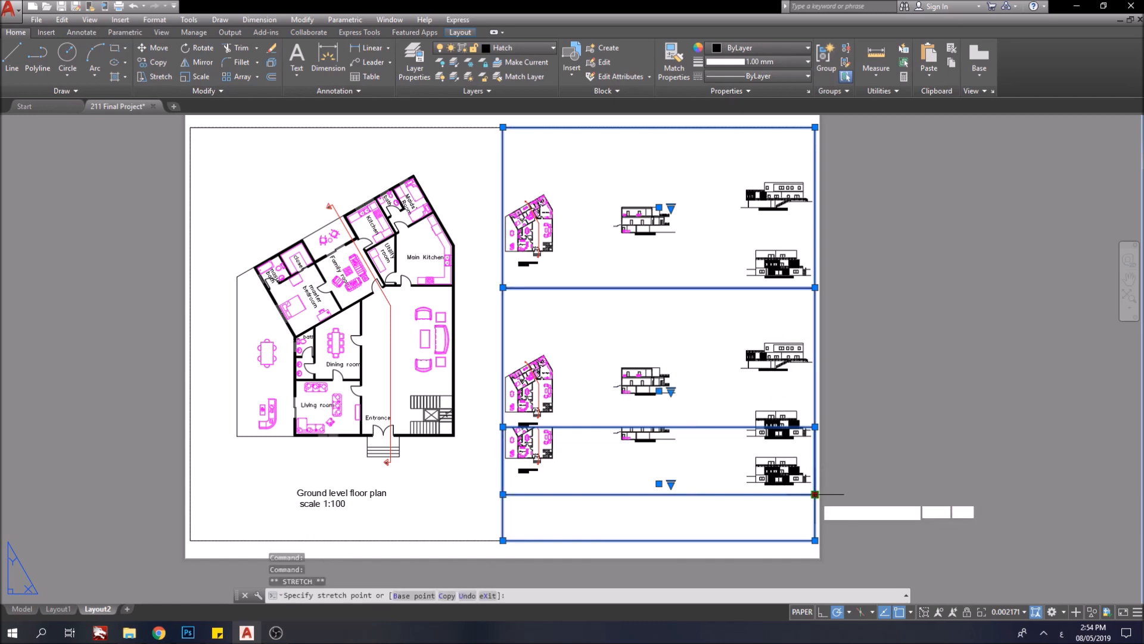
{"action": "left_click", "coordinate": [814, 427]}
{"action": "key", "text": "Escape"}
Activate the upper-right viewport and frame the Section AA drawing inside it.
{"action": "left_click", "coordinate": [705, 239]}
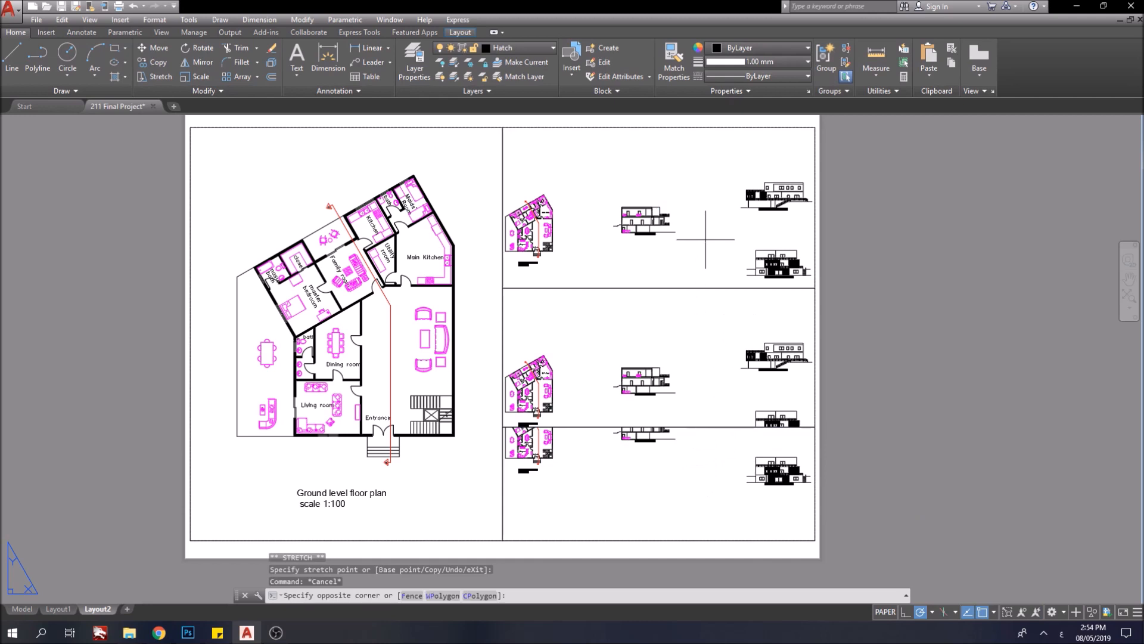
{"action": "left_click", "coordinate": [705, 239]}
{"action": "double_click", "coordinate": [674, 194]}
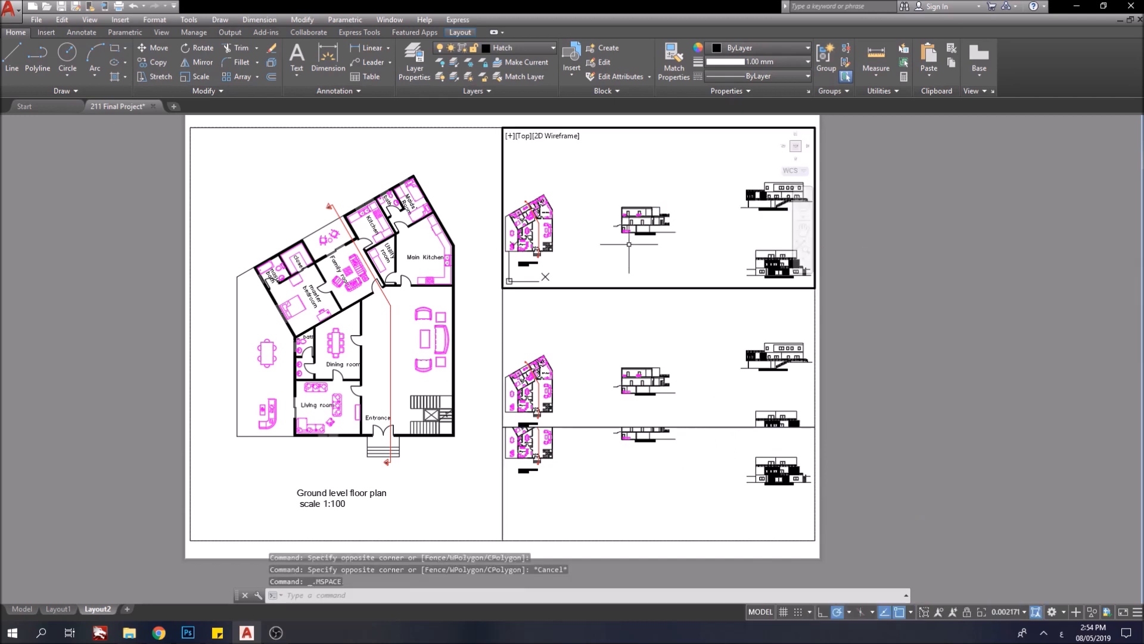
{"action": "mouse_move", "coordinate": [683, 241]}
{"action": "middle_mouse_down"}
{"action": "mouse_move", "coordinate": [644, 239]}
{"action": "mouse_move", "coordinate": [636, 276]}
{"action": "mouse_move", "coordinate": [684, 236]}
{"action": "middle_mouse_up"}
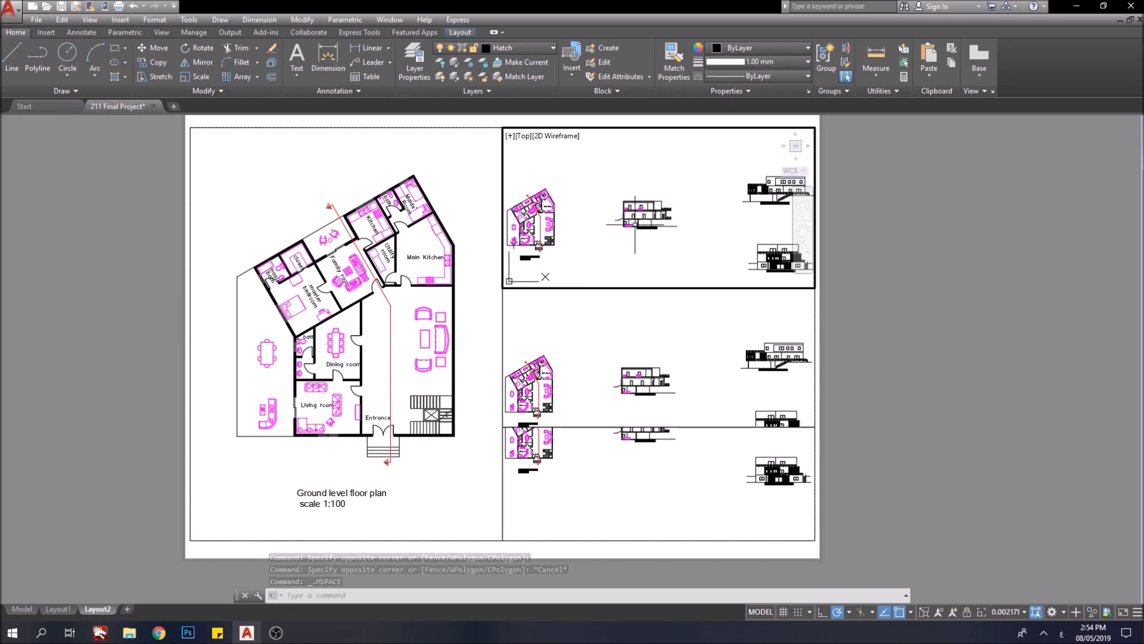
{"action": "scroll", "coordinate": [639, 216], "scroll_direction": "up", "scroll_amount": 6}
{"action": "middle_click_drag", "start_coordinate": [686, 246], "coordinate": [675, 241]}
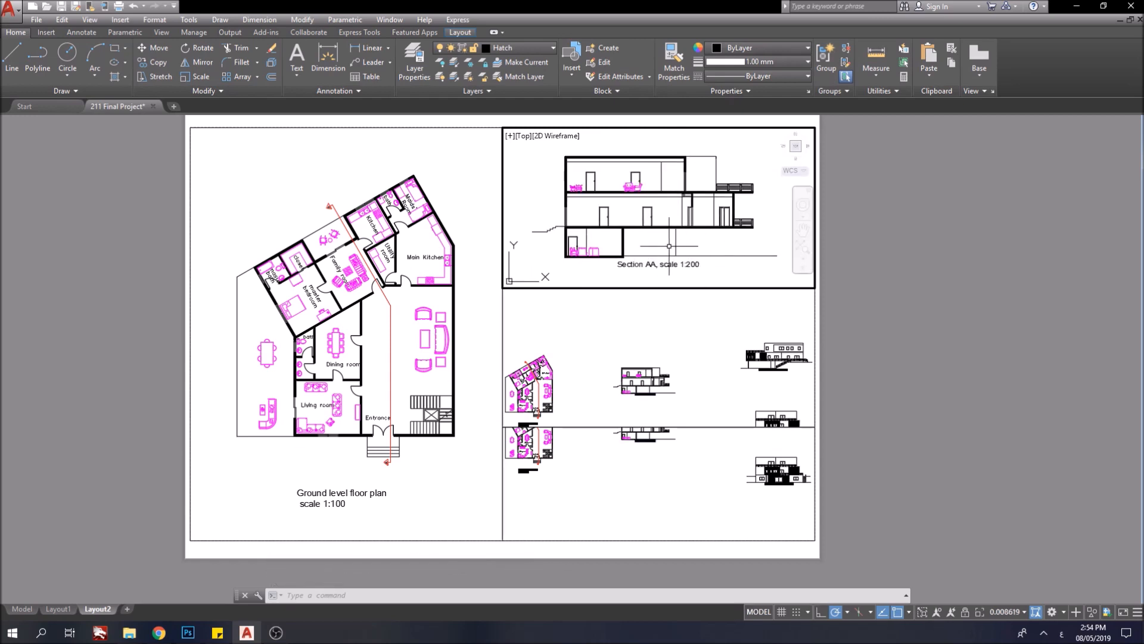
Examine the Edit Drawing Scales list and the Add Scale fields for defining a custom scale.
{"action": "left_click", "coordinate": [1005, 613]}
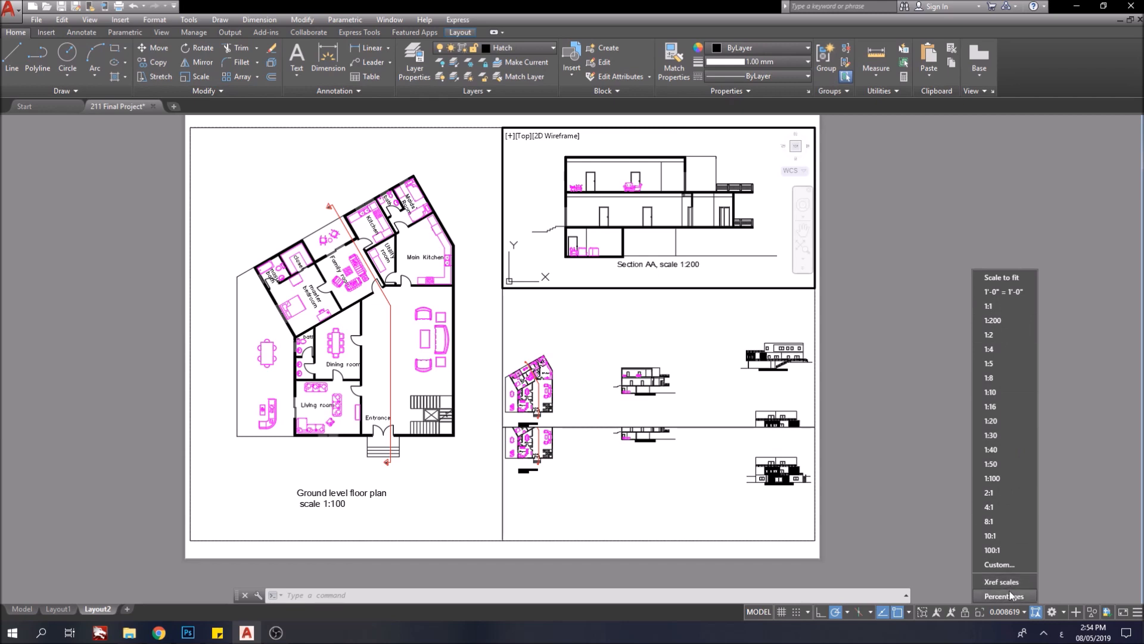
{"action": "left_click", "coordinate": [1010, 564]}
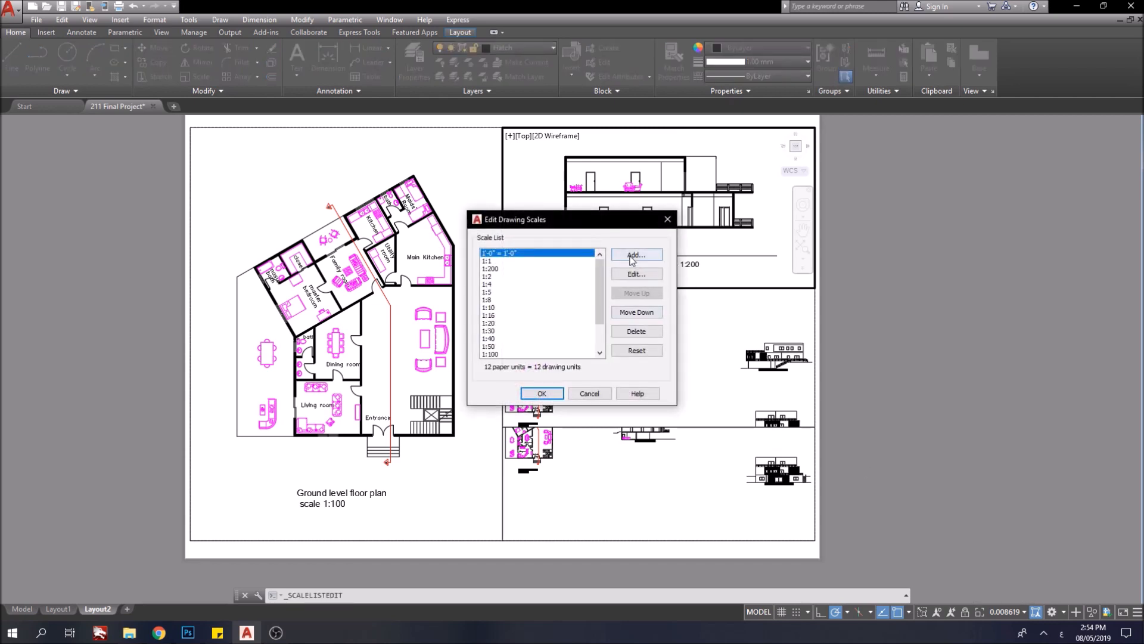
{"action": "left_click", "coordinate": [632, 256]}
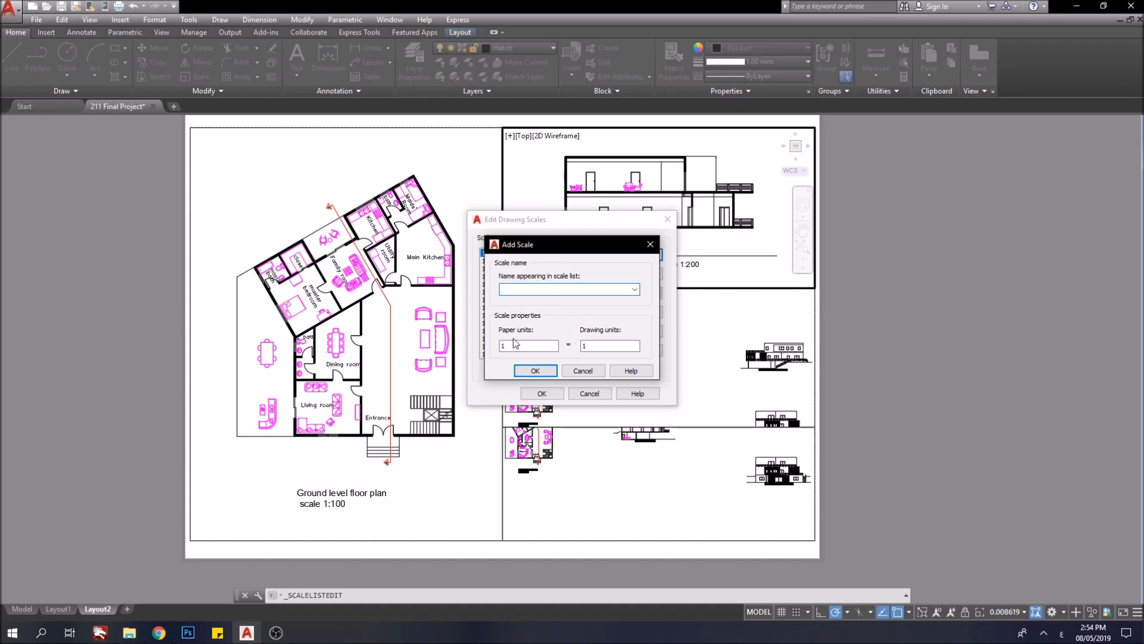
{"action": "left_click", "coordinate": [650, 244]}
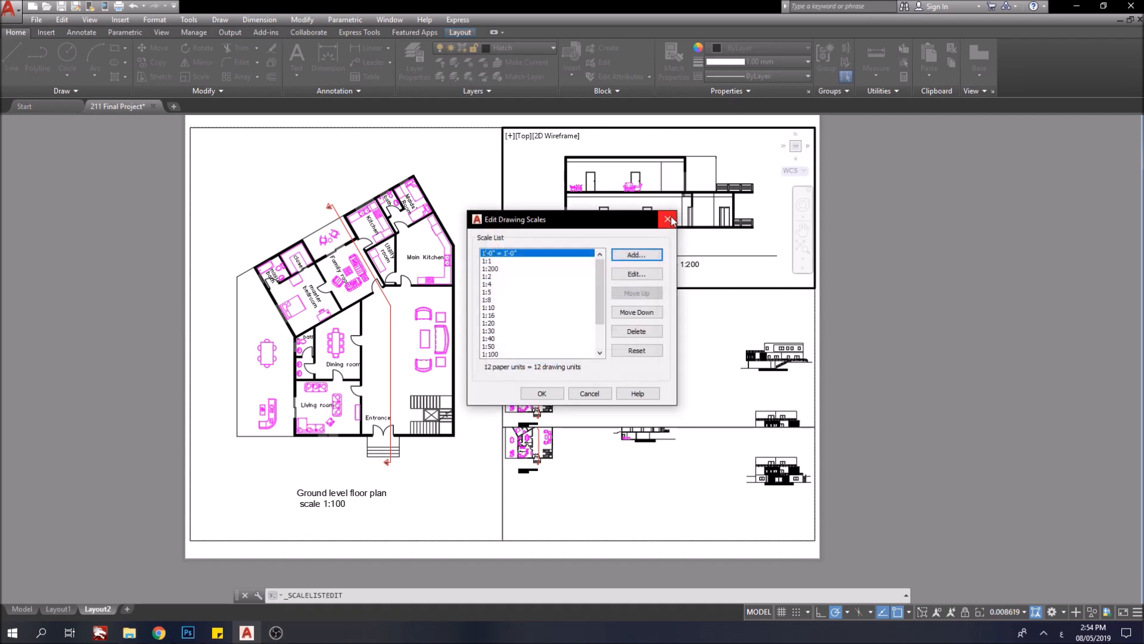
{"action": "left_click", "coordinate": [668, 220]}
Set the Section AA viewport's scale to 1:200, centre the section in it and return to paper space.
{"action": "left_click", "coordinate": [1010, 613]}
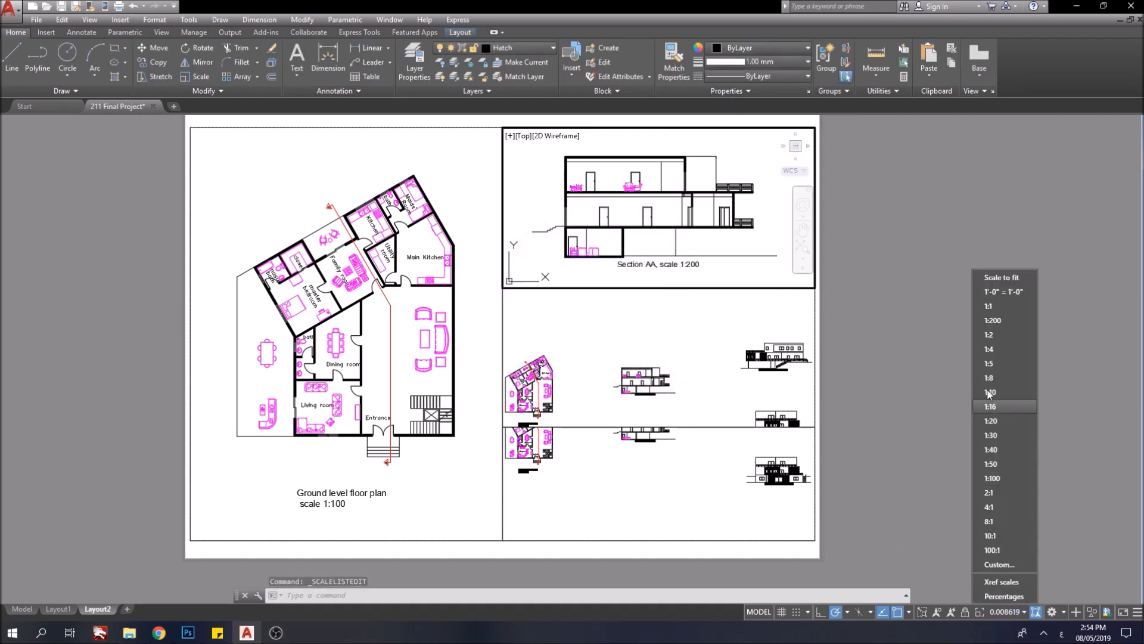
{"action": "left_click", "coordinate": [993, 321]}
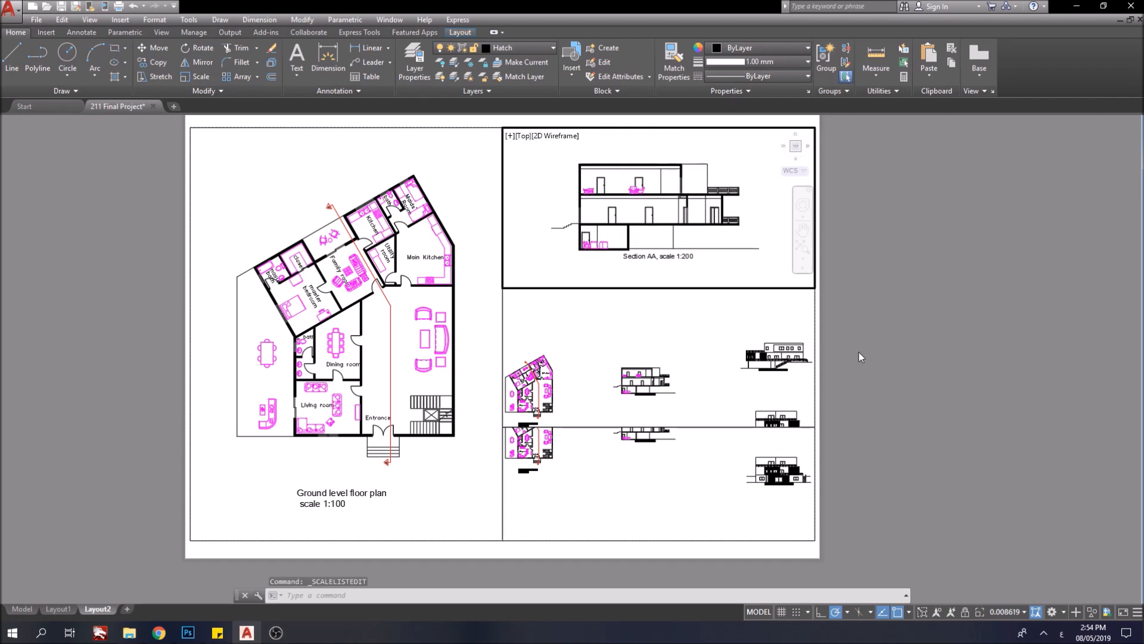
{"action": "left_click", "coordinate": [803, 229]}
{"action": "left_click_drag", "start_coordinate": [724, 223], "coordinate": [722, 219]}
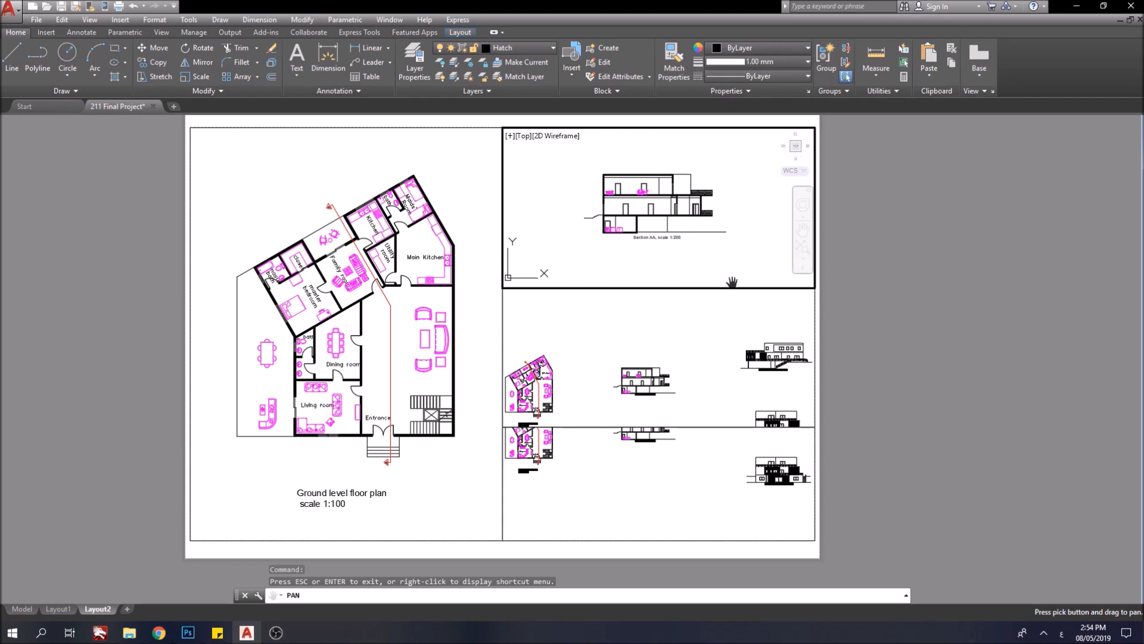
{"action": "key", "text": "Escape"}
{"action": "double_click", "coordinate": [924, 319]}
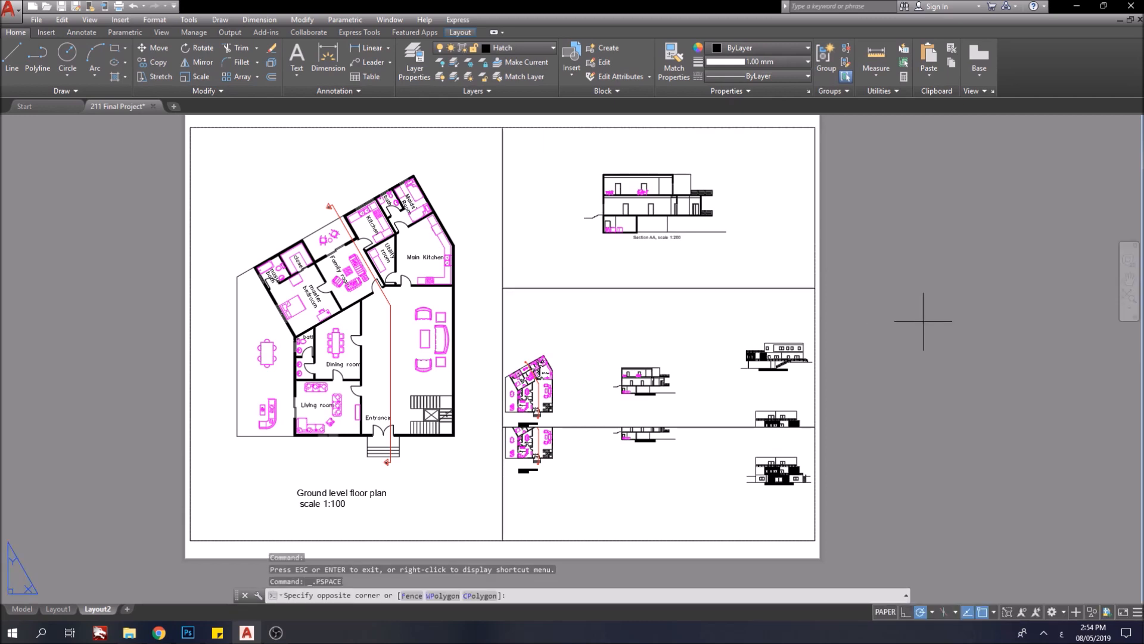
{"action": "left_click", "coordinate": [874, 396]}
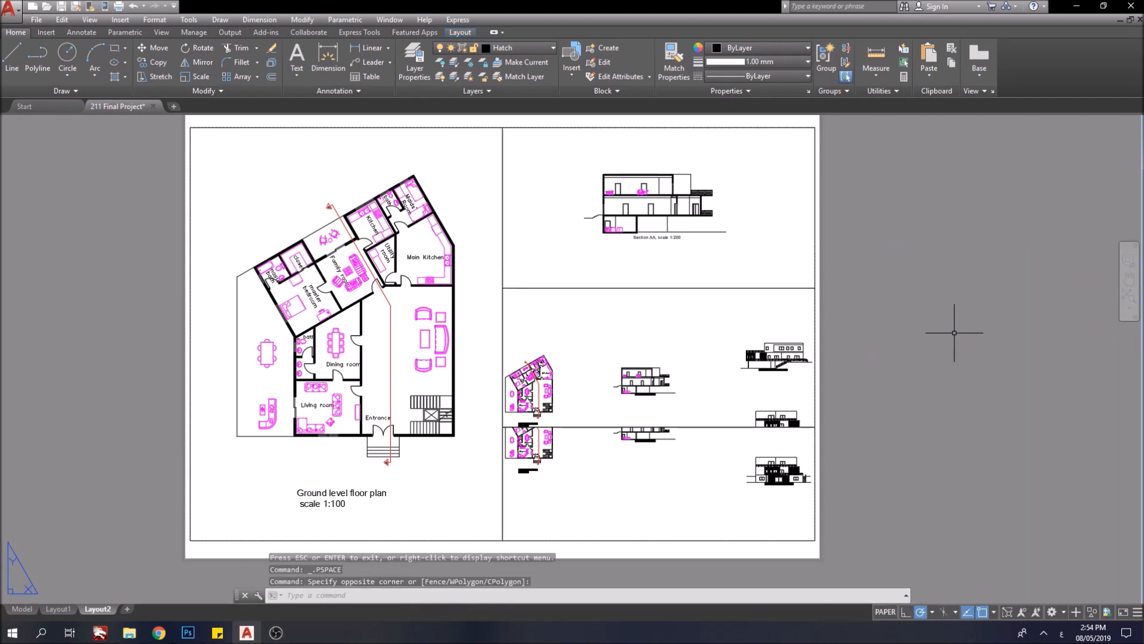
Set the middle-right viewport's scale to 1:200, centre the South West Elevation in it and return to paper space.
{"action": "double_click", "coordinate": [713, 329]}
{"action": "left_click", "coordinate": [1017, 609]}
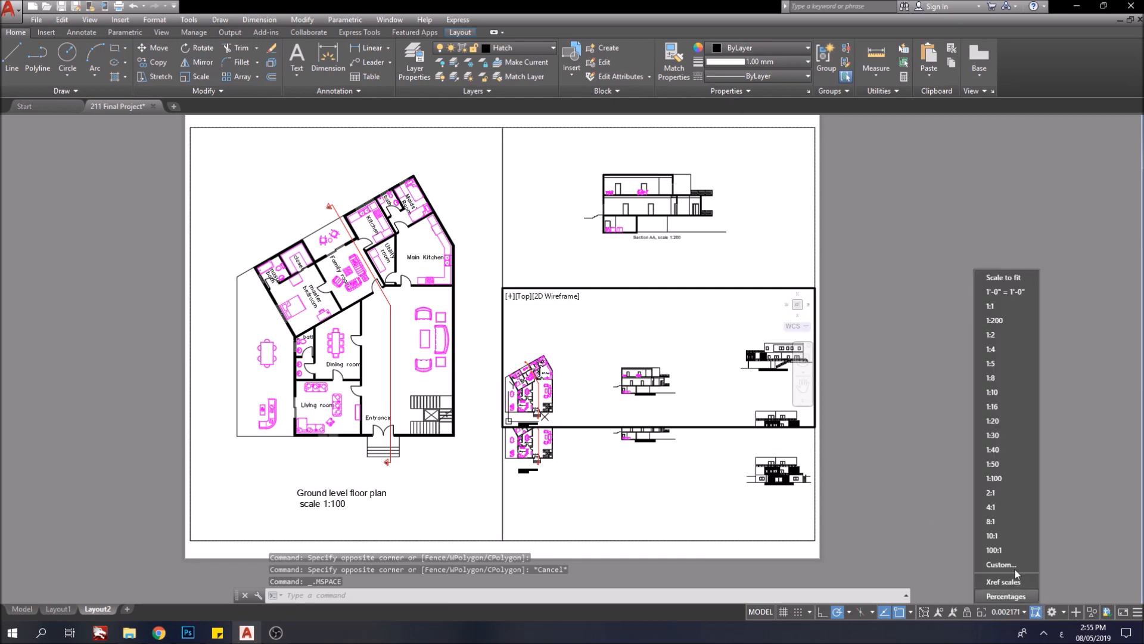
{"action": "left_click", "coordinate": [998, 320]}
{"action": "middle_click_drag", "start_coordinate": [755, 372], "coordinate": [626, 338]}
{"action": "middle_click_drag", "start_coordinate": [728, 354], "coordinate": [558, 383]}
{"action": "left_click", "coordinate": [802, 385]}
{"action": "left_click_drag", "start_coordinate": [726, 382], "coordinate": [739, 393]}
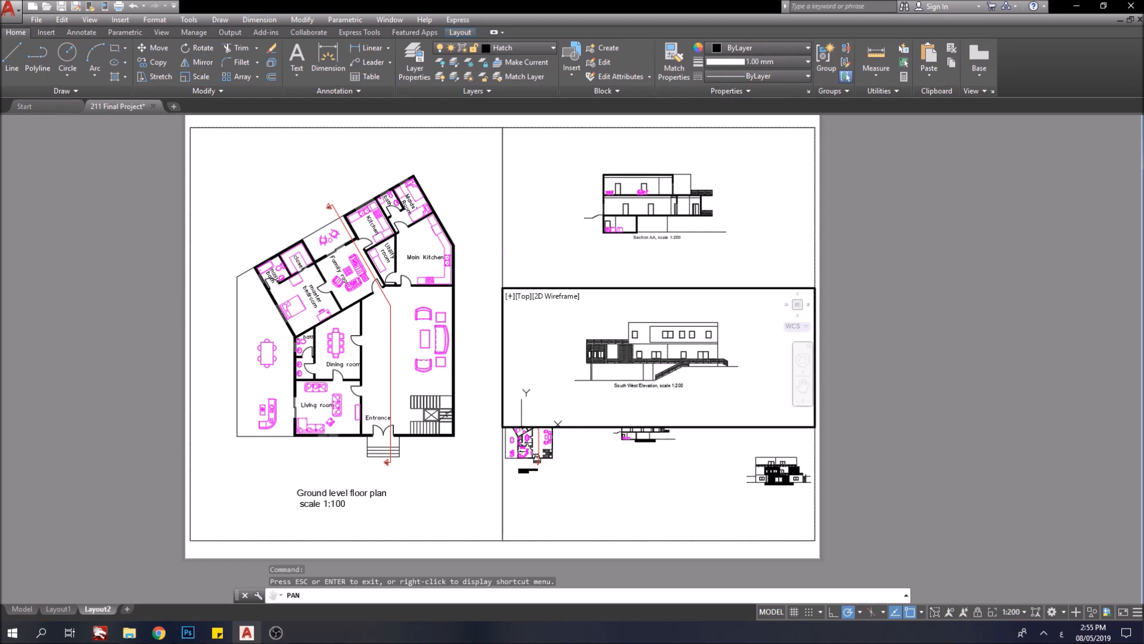
{"action": "key", "text": "Escape"}
{"action": "double_click", "coordinate": [928, 426]}
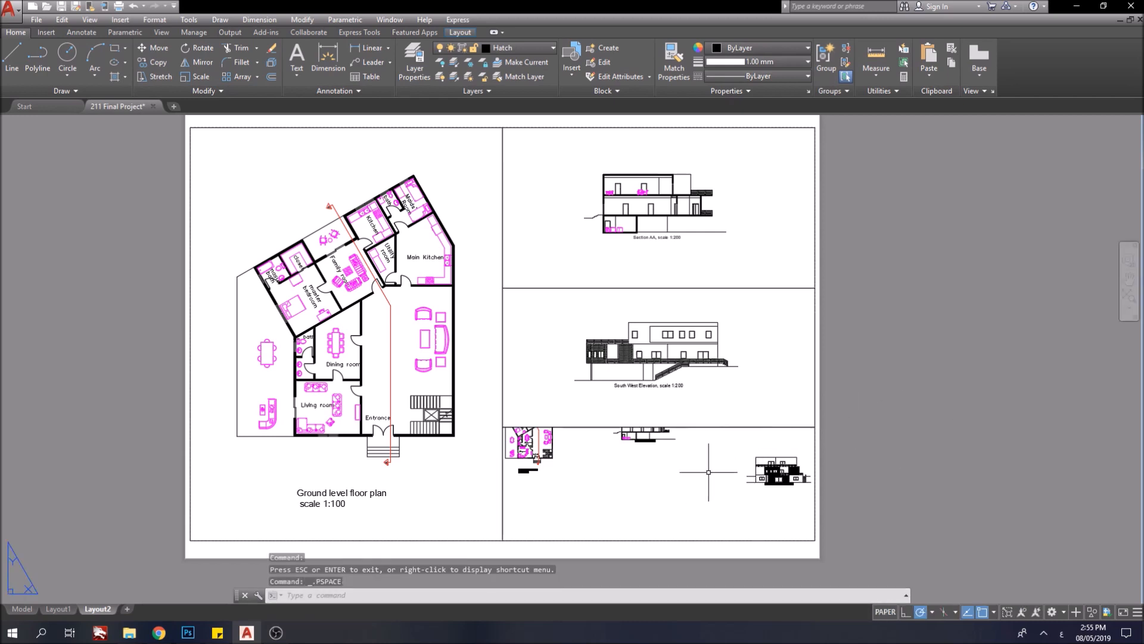
Activate the bottom-right viewport, apply the 1:200 scale and frame the North West Elevation inside it.
{"action": "double_click", "coordinate": [670, 487]}
{"action": "left_click", "coordinate": [1003, 612]}
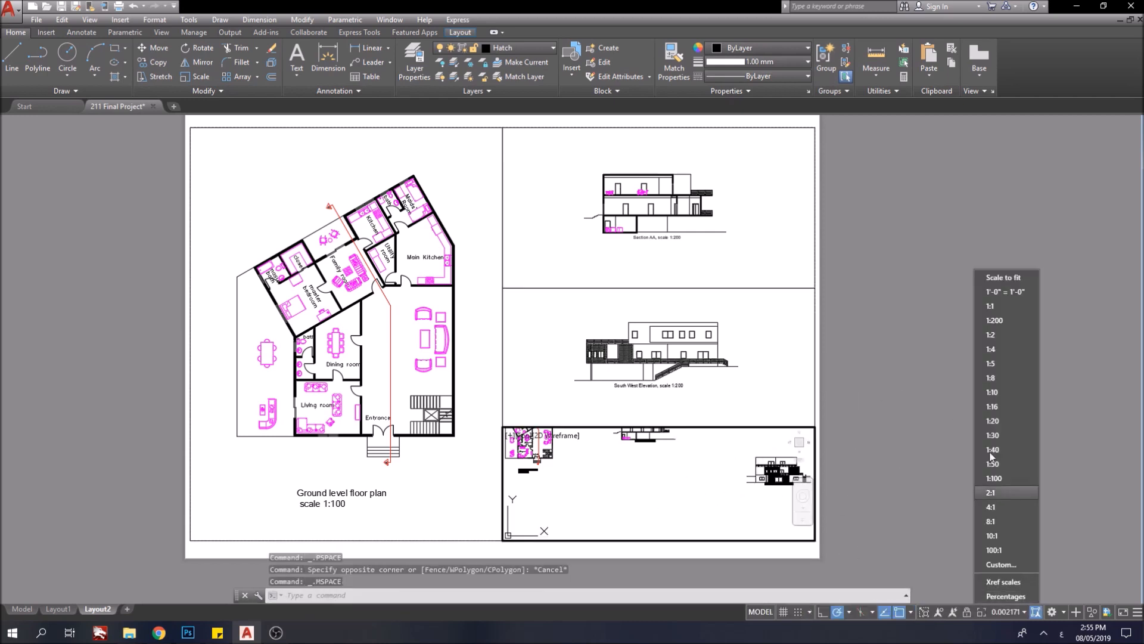
{"action": "left_click", "coordinate": [994, 320]}
{"action": "middle_click_drag", "start_coordinate": [706, 492], "coordinate": [607, 497]}
{"action": "scroll", "coordinate": [650, 491], "scroll_direction": "down", "scroll_amount": 1}
{"action": "scroll", "coordinate": [650, 491], "scroll_direction": "up", "scroll_amount": 6}
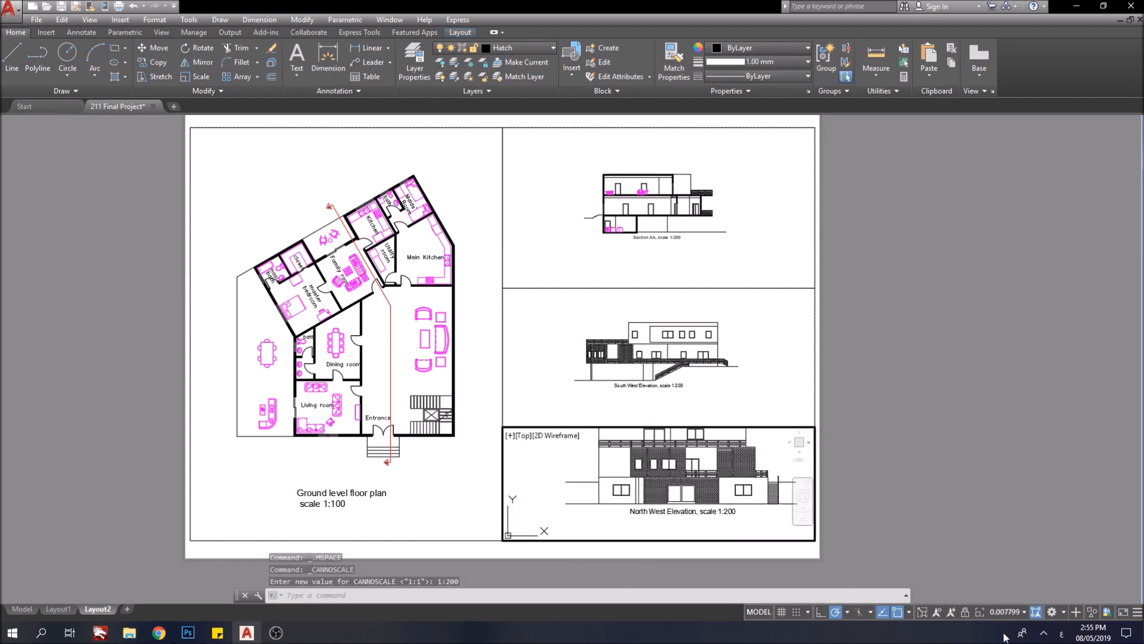
Reset the North West Elevation viewport's scale to 1:200, centre the elevation with its title and return to paper space.
{"action": "left_click", "coordinate": [1017, 612]}
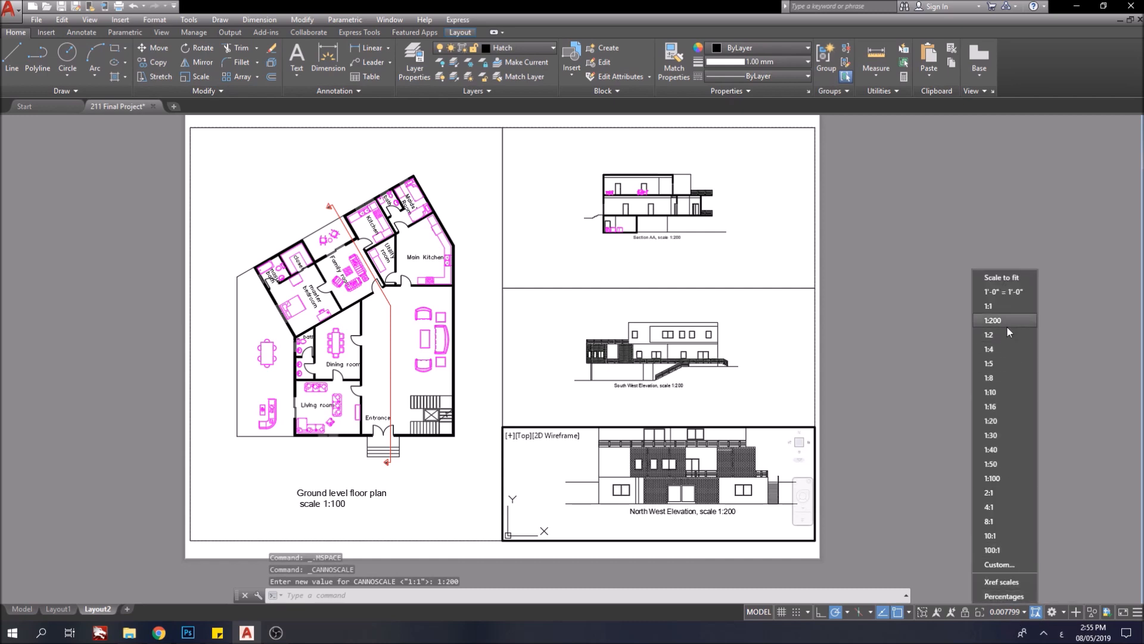
{"action": "left_click", "coordinate": [992, 320]}
{"action": "mouse_move", "coordinate": [709, 486]}
{"action": "middle_mouse_down"}
{"action": "mouse_move", "coordinate": [721, 489]}
{"action": "mouse_move", "coordinate": [715, 503]}
{"action": "middle_mouse_up"}
{"action": "double_click", "coordinate": [953, 448]}
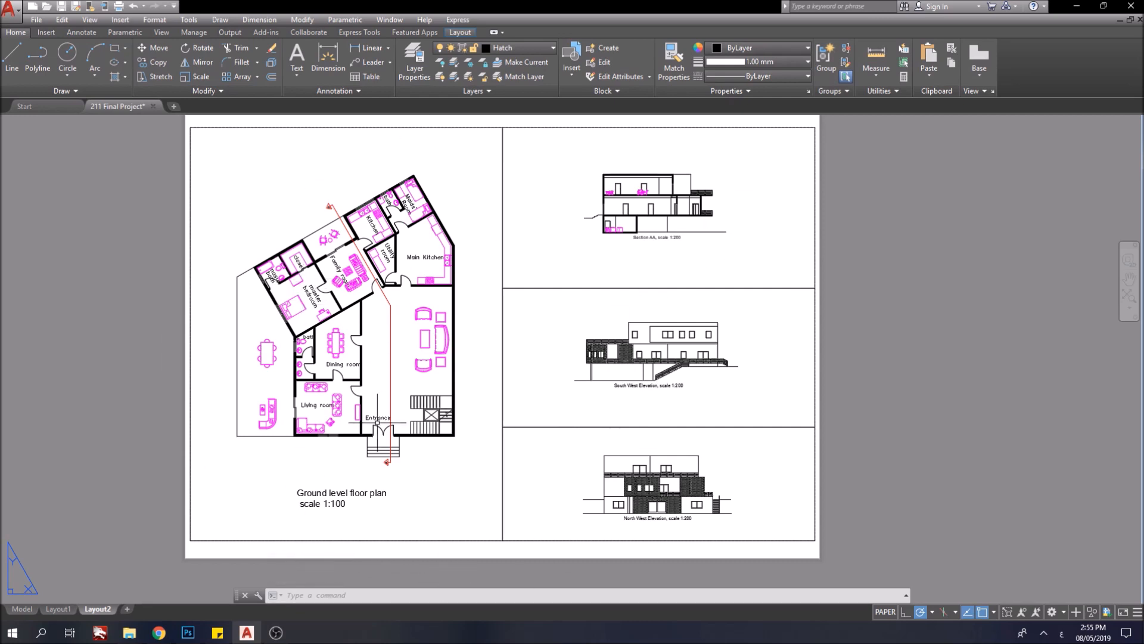
Assign the monochrome.ctb plot style table in the plot settings and start plotting Layout2 to PDF.
{"action": "left_click", "coordinate": [119, 7]}
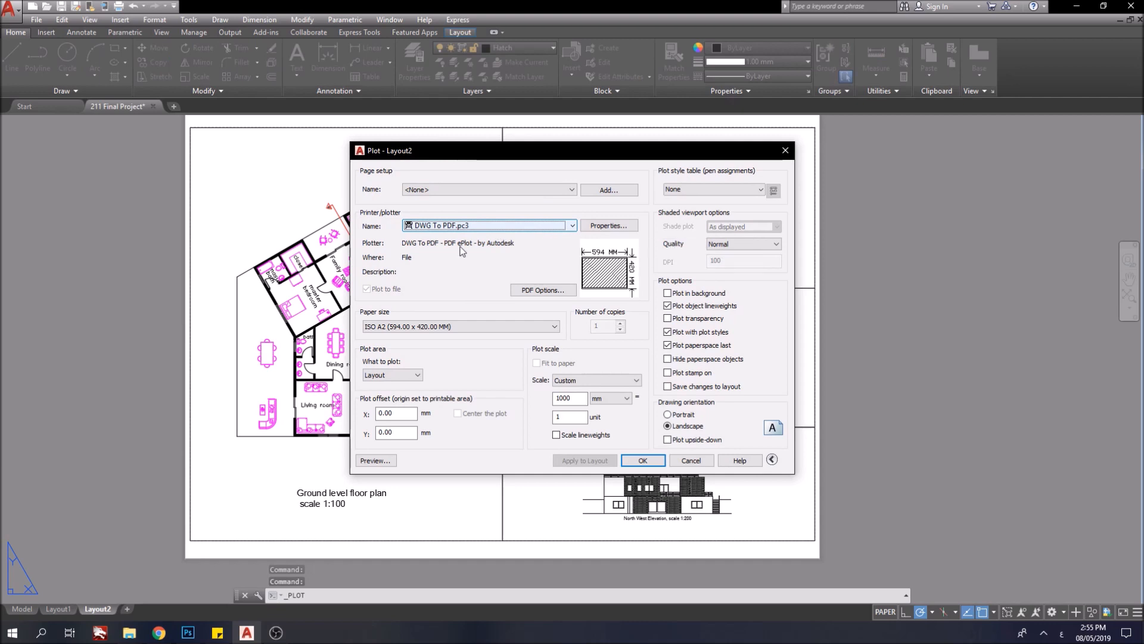
{"action": "left_click", "coordinate": [717, 189]}
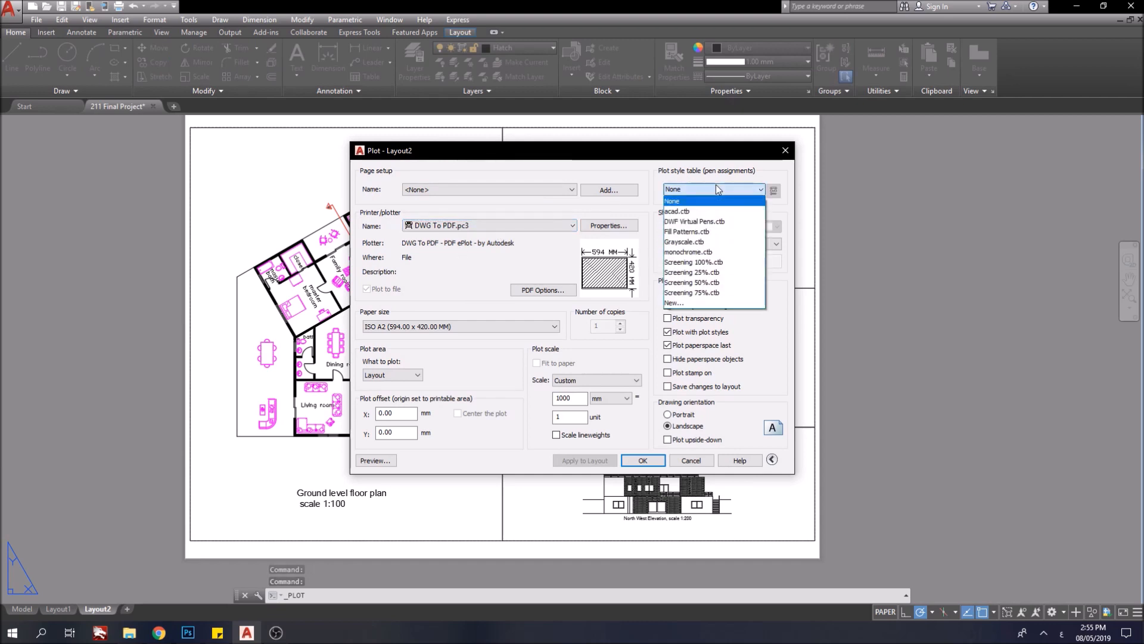
{"action": "left_click", "coordinate": [712, 253]}
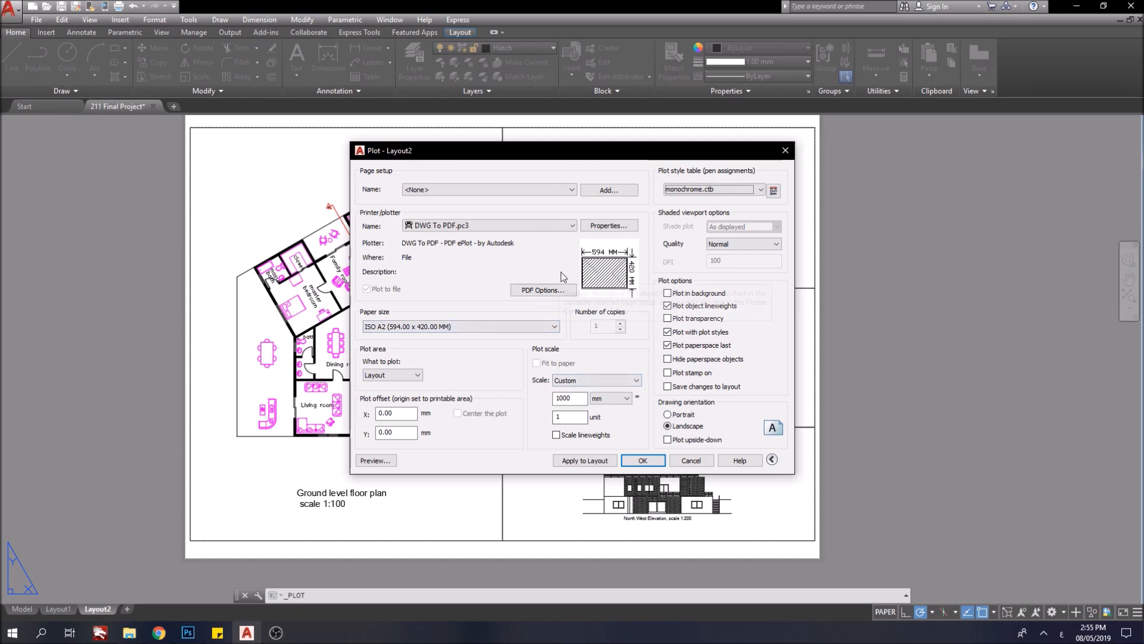
{"action": "left_click", "coordinate": [649, 462]}
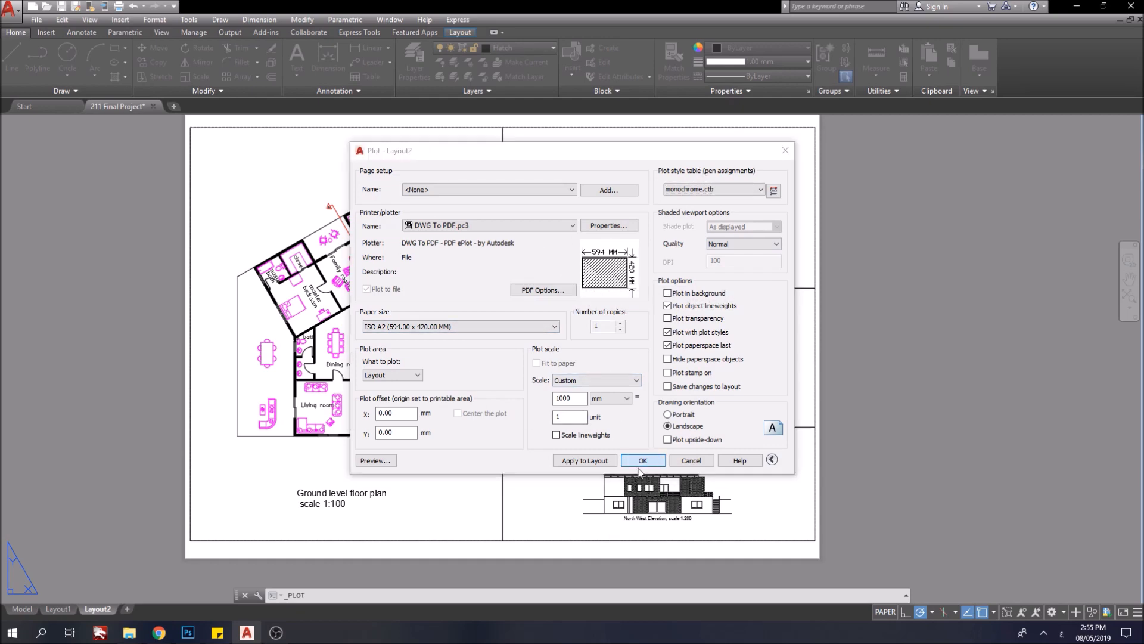